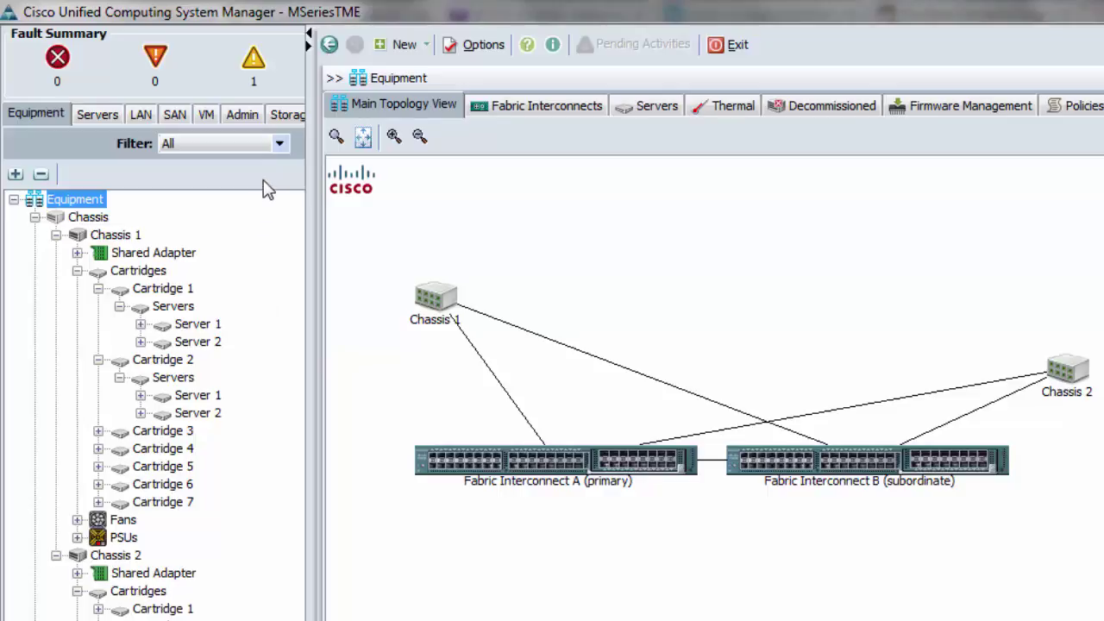
# Under Storage, start a new disk group policy and name it MirrorPolicy.
pyautogui.click(285, 118)
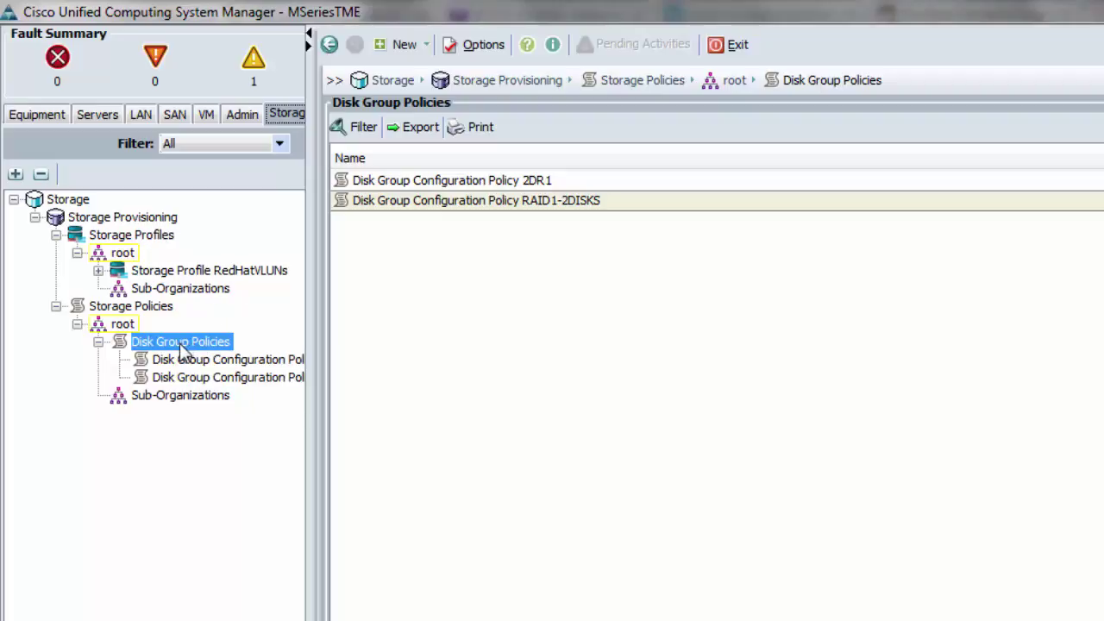
pyautogui.rightClick(181, 345)
pyautogui.click(127, 245)
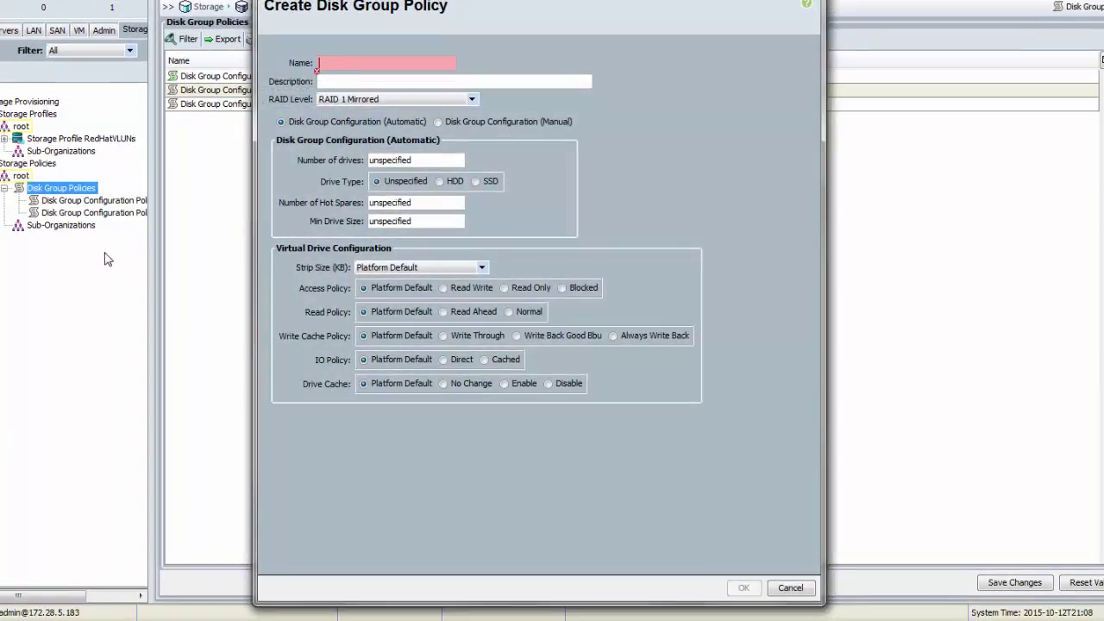
pyautogui.write('M')
pyautogui.write('irrorPo')
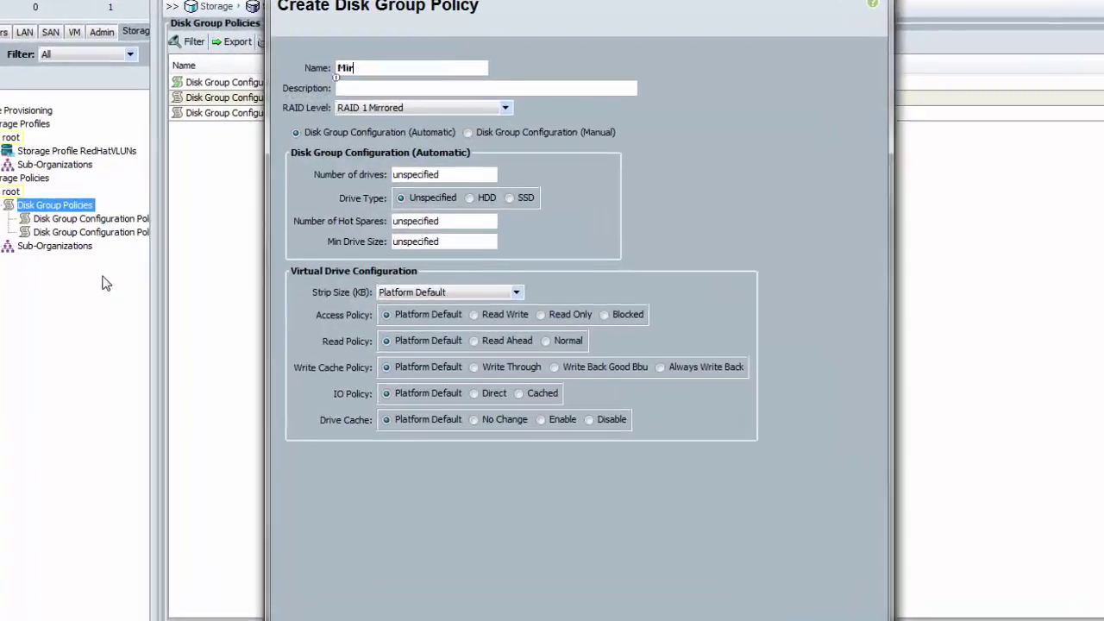
pyautogui.write('licy')
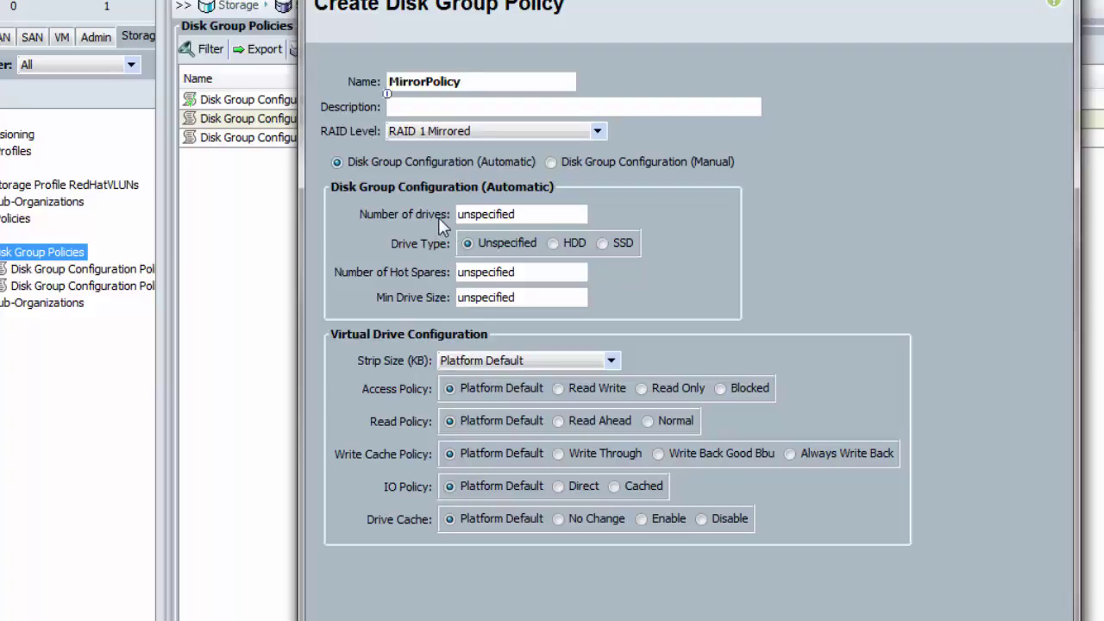
# Give MirrorPolicy 2 drives and Write Back Good Bbu write caching, then save it.
pyautogui.doubleClick(527, 214)
pyautogui.write('2')
pyautogui.click(657, 452)
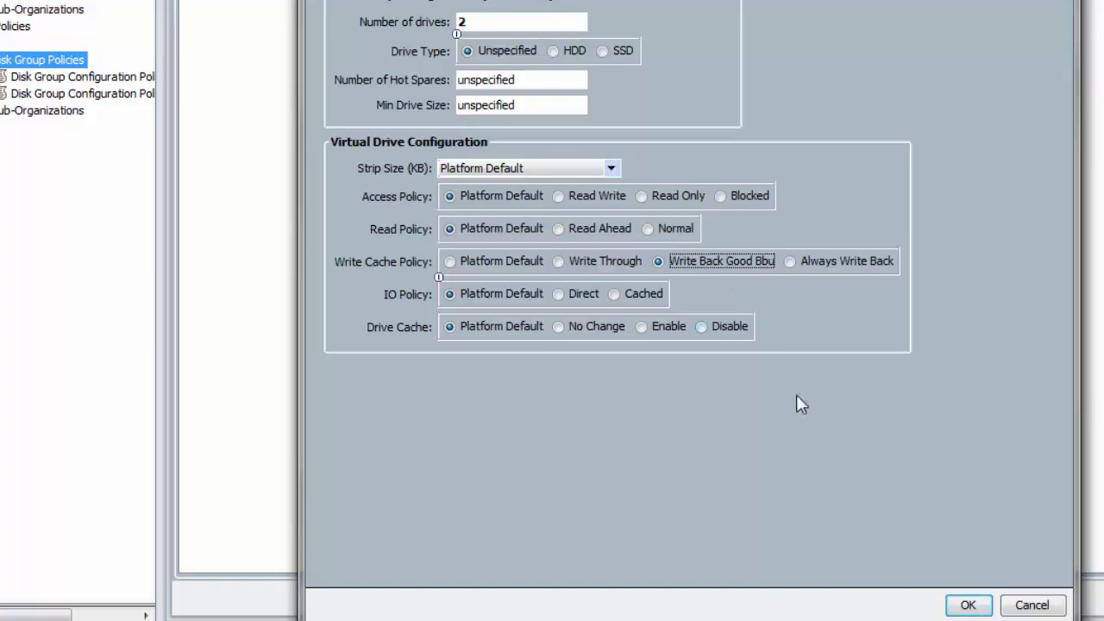
pyautogui.click(983, 603)
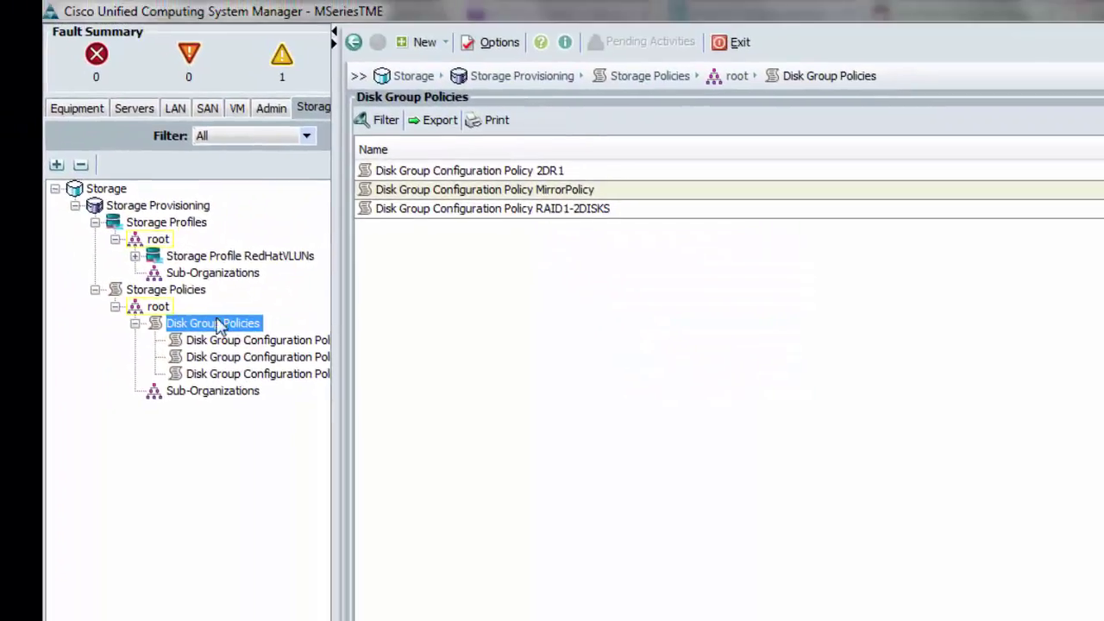
# Start a storage profile named OneBootDisk and begin adding a local LUN to it.
pyautogui.click(181, 226)
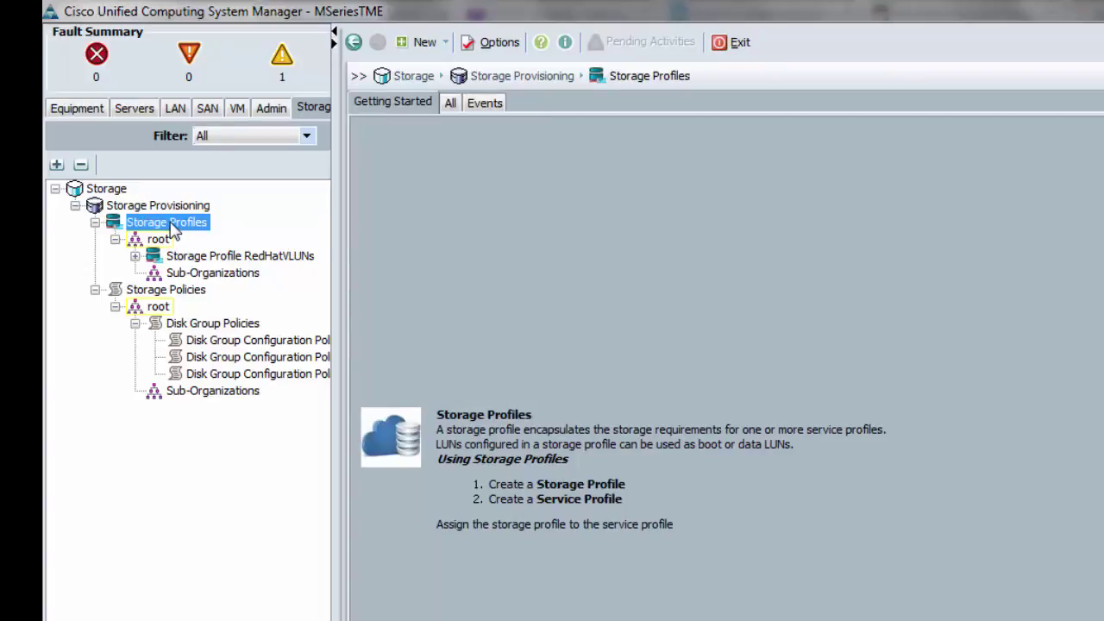
pyautogui.rightClick(171, 226)
pyautogui.click(231, 238)
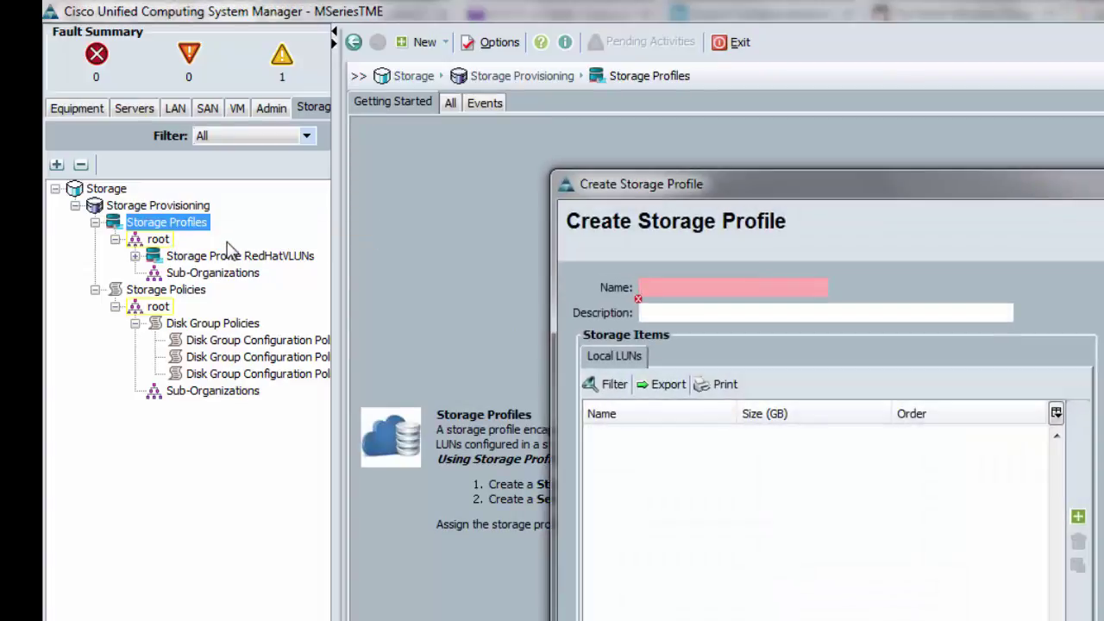
pyautogui.write('One')
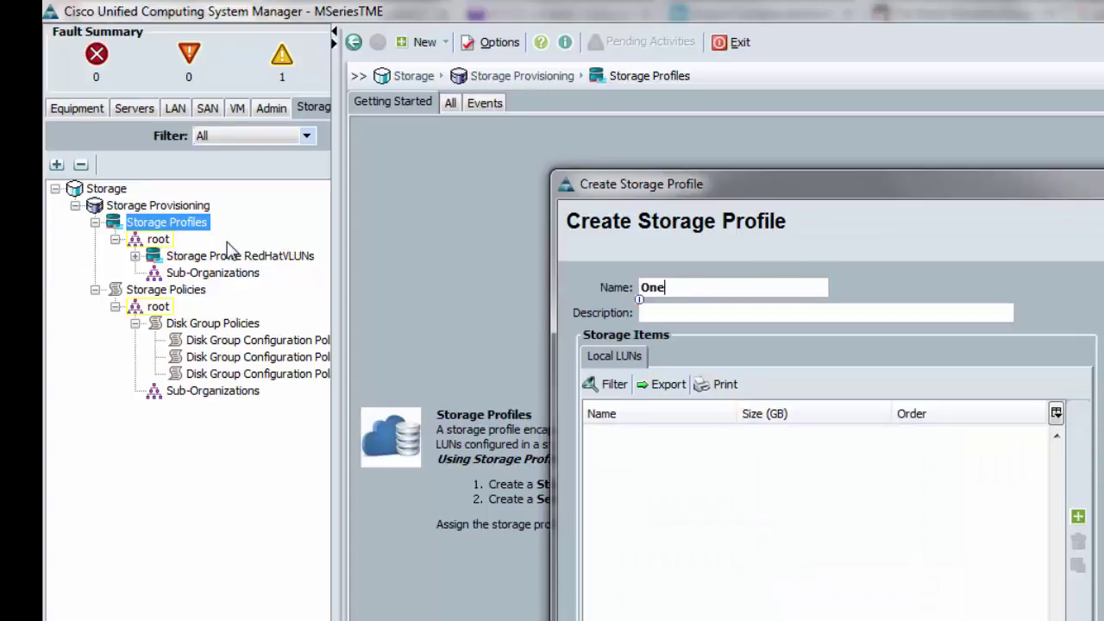
pyautogui.write('BootDisk')
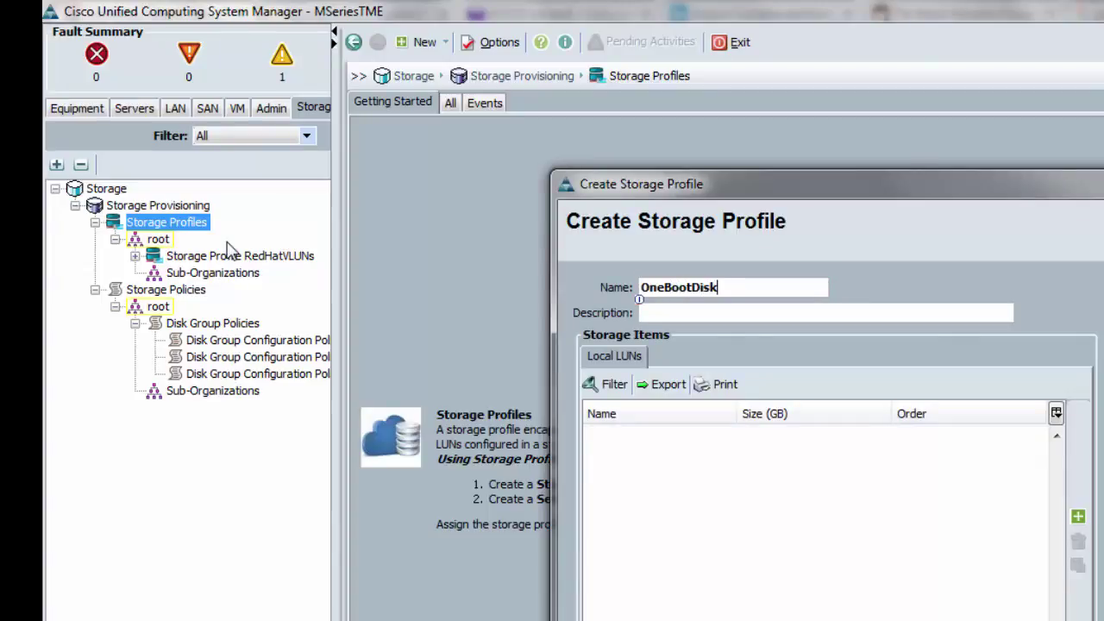
pyautogui.click(1076, 519)
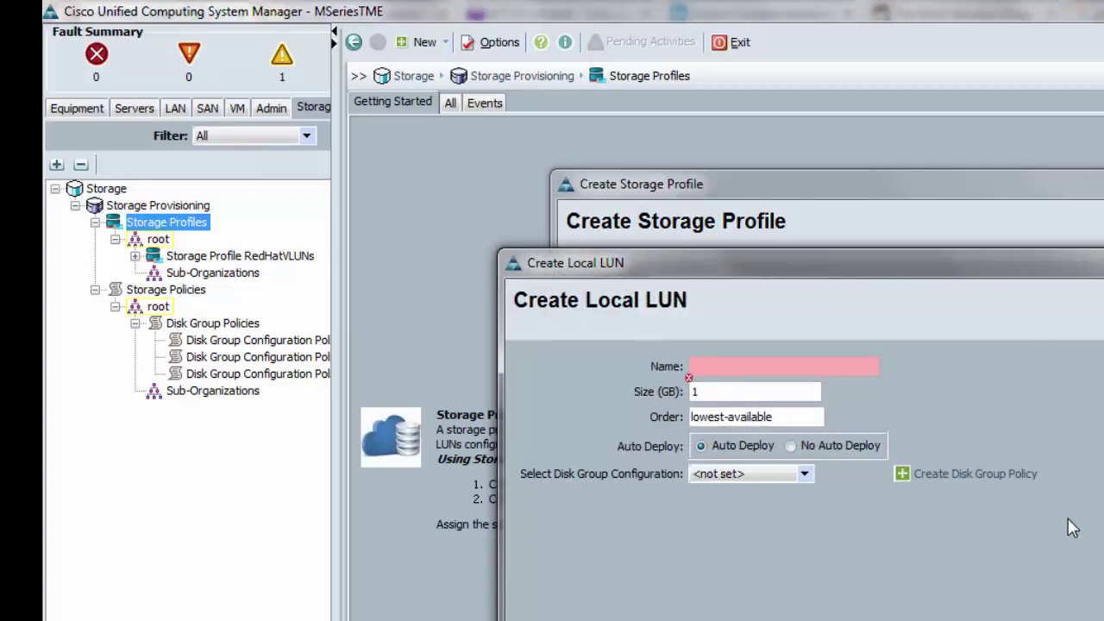
# Add a 50 GB LUN named BootDisk using MirrorPolicy, and save the OneBootDisk profile.
pyautogui.write('B')
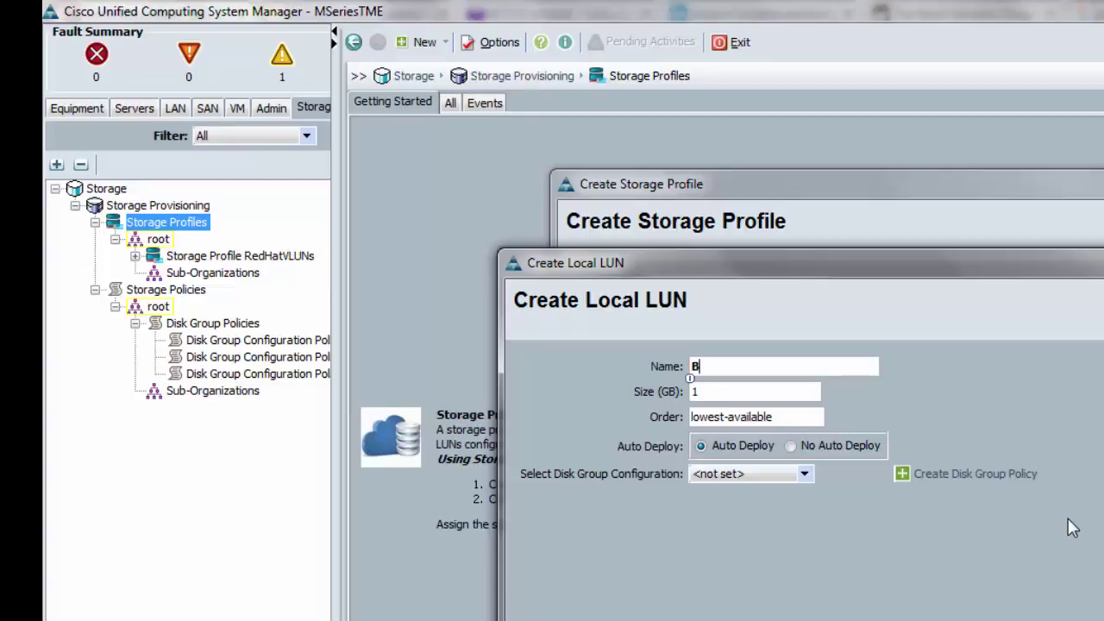
pyautogui.write('ootDisk')
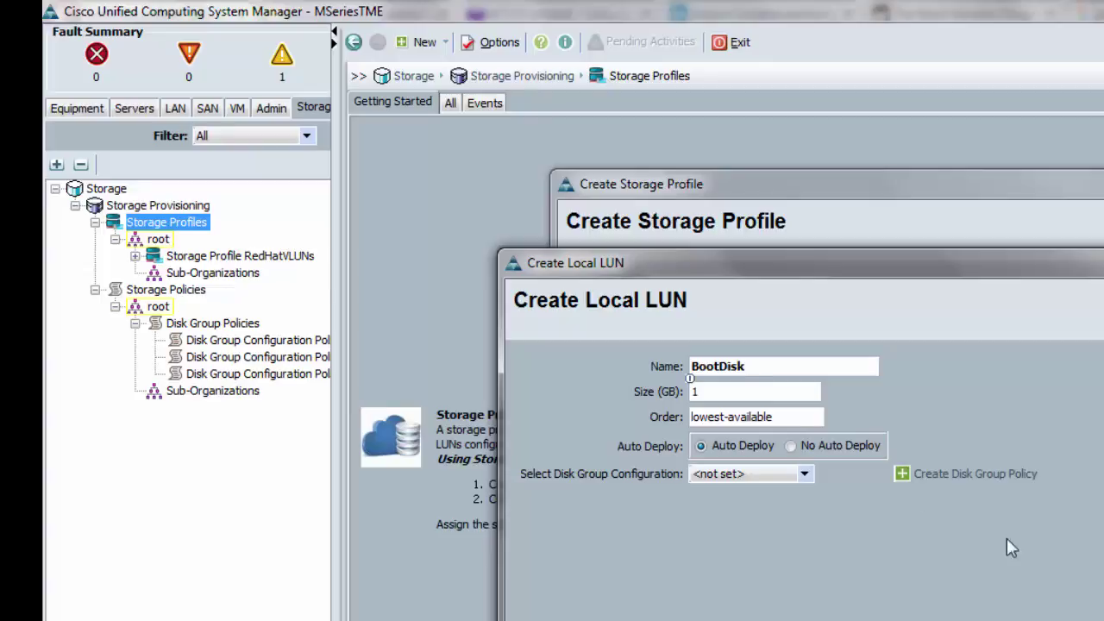
pyautogui.doubleClick(708, 393)
pyautogui.write('50')
pyautogui.click(803, 473)
pyautogui.click(742, 562)
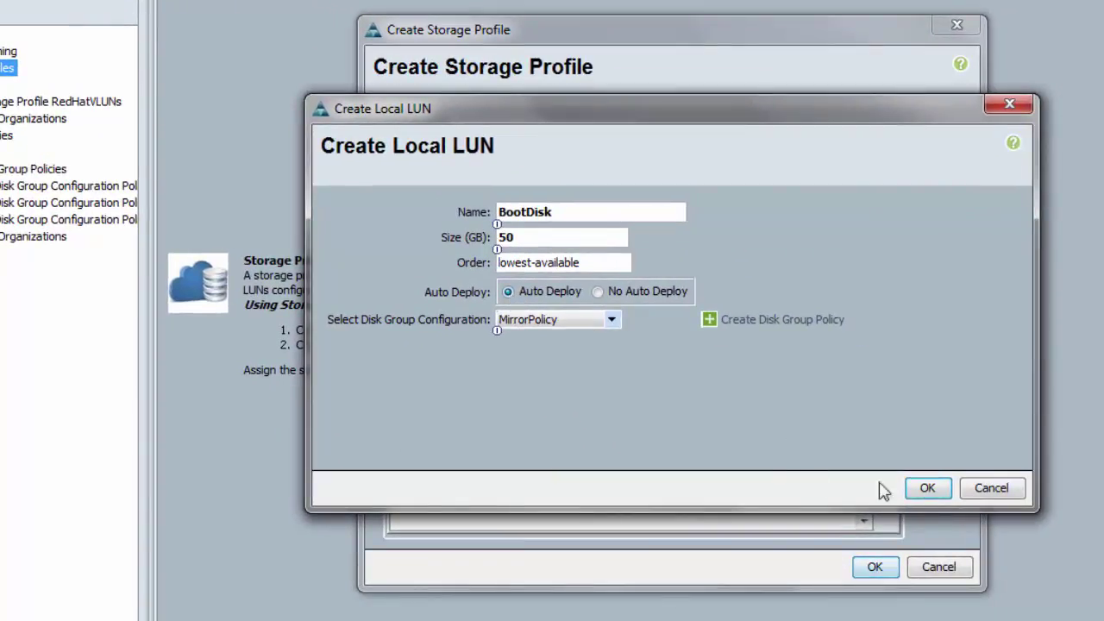
pyautogui.click(936, 490)
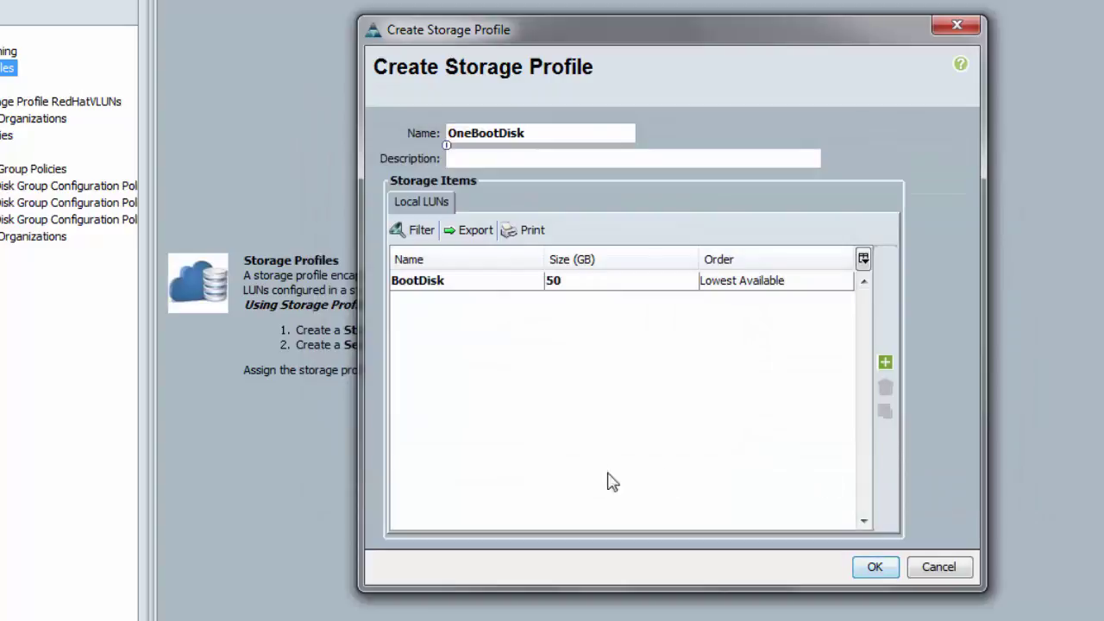
pyautogui.click(856, 572)
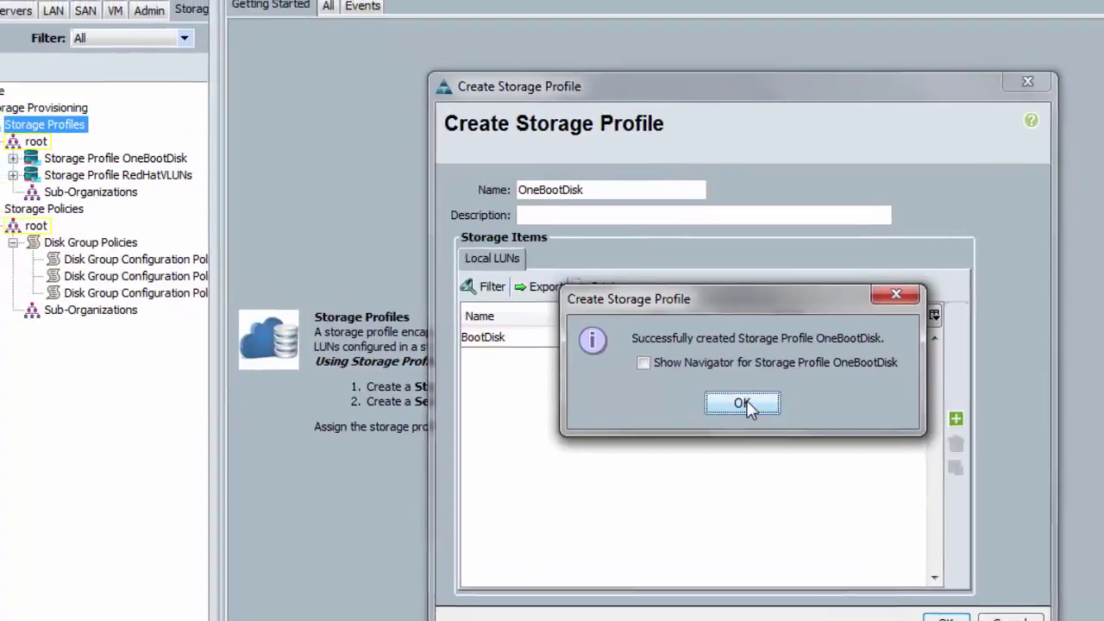
pyautogui.click(744, 404)
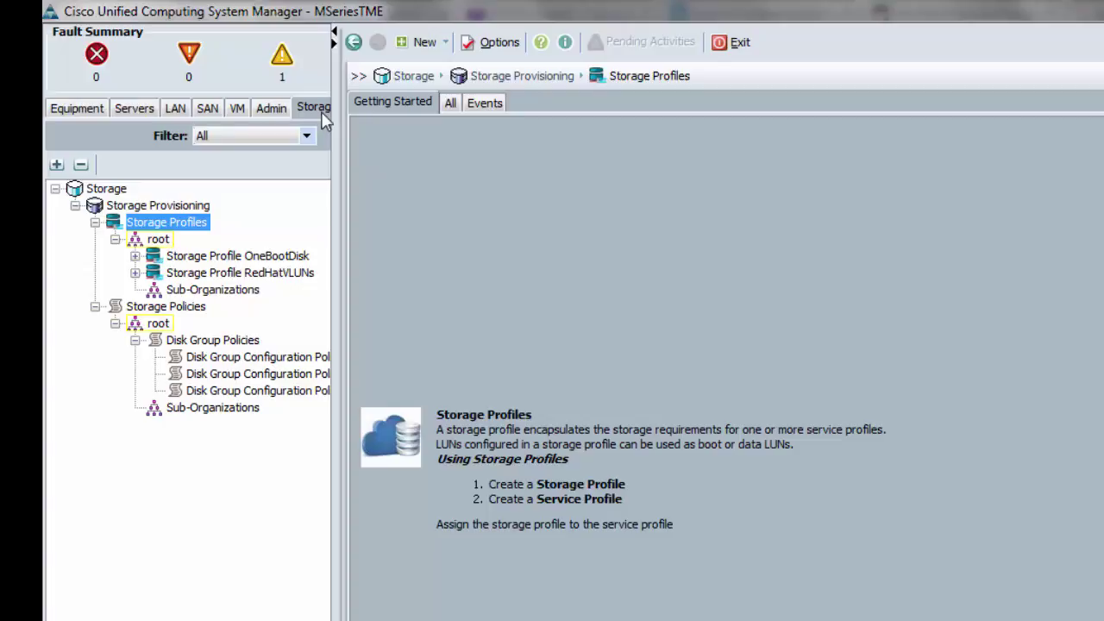
# Start a service profile template named MyNewTemplate with UUIDs assigned from myuuidpool.
pyautogui.click(134, 108)
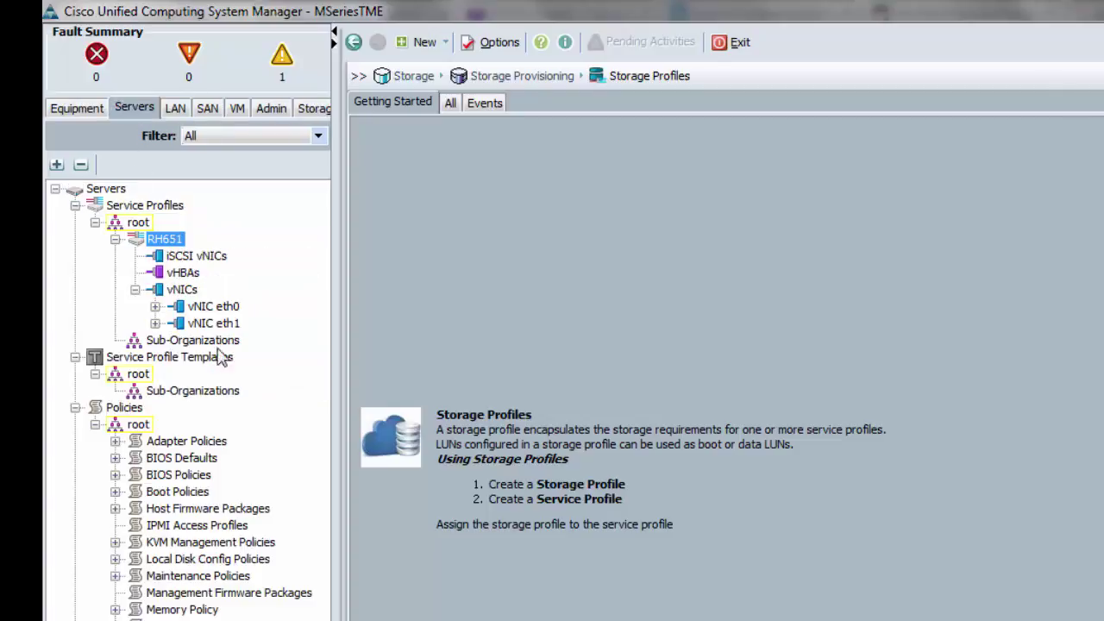
pyautogui.click(185, 360)
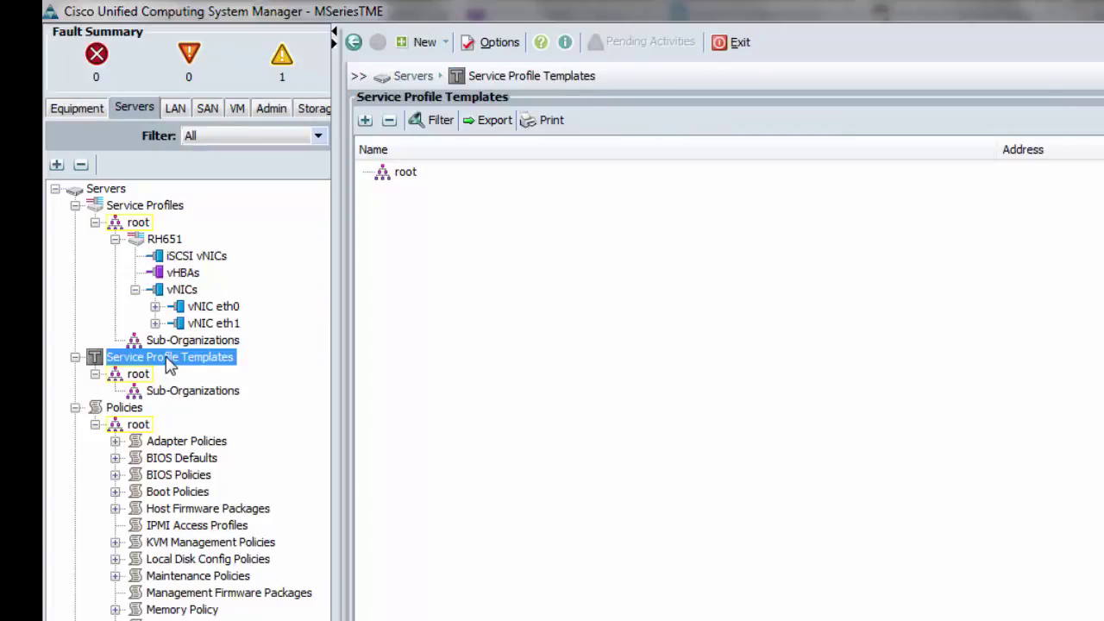
pyautogui.rightClick(170, 362)
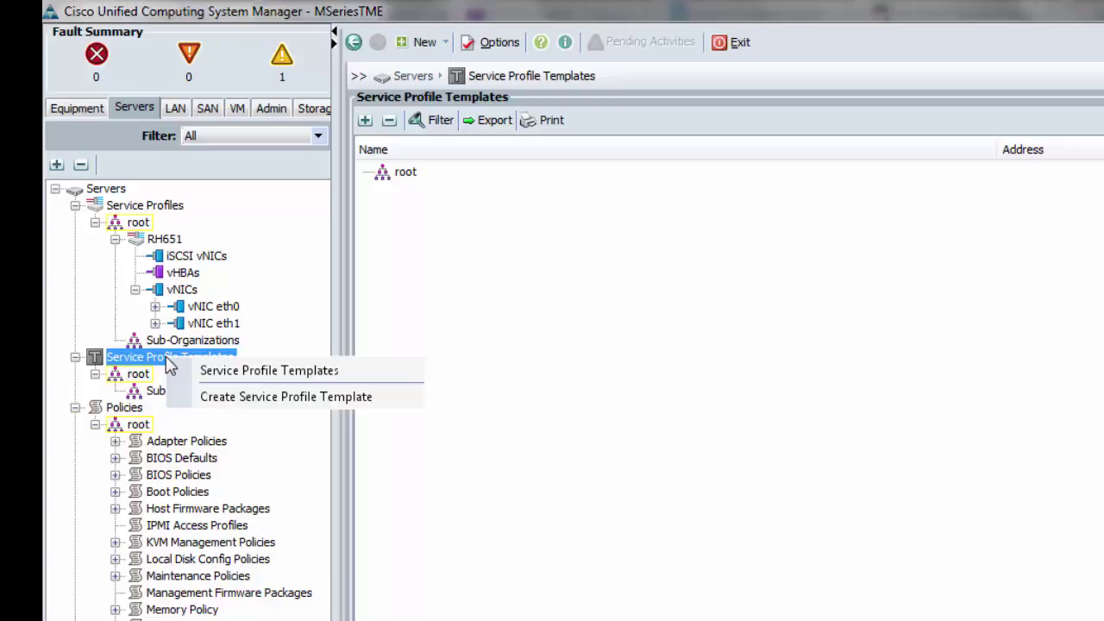
pyautogui.click(211, 398)
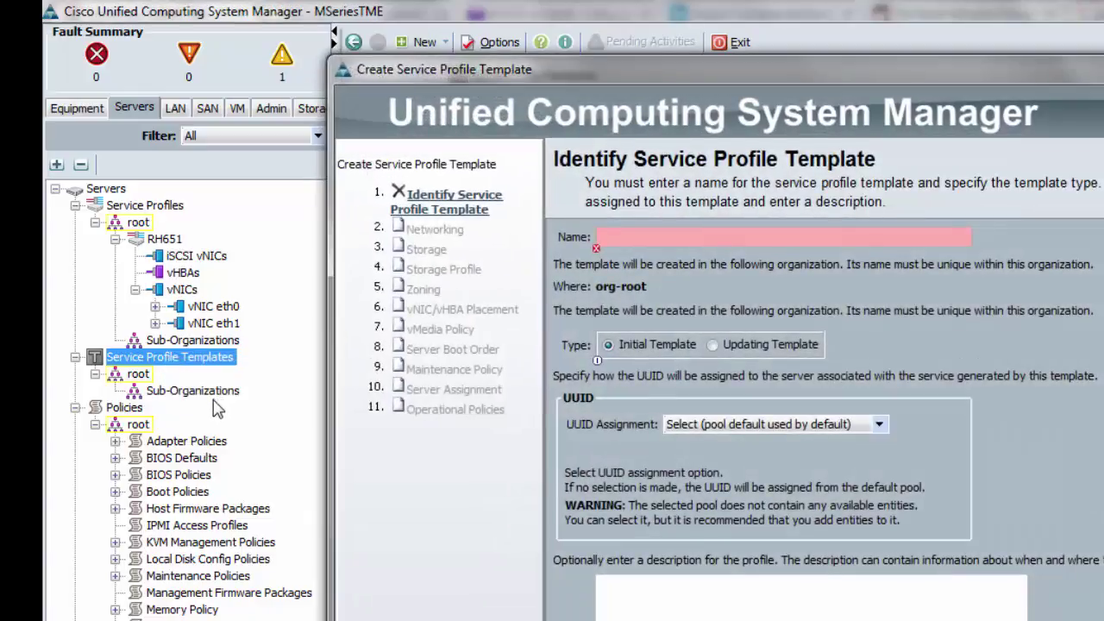
pyautogui.write('MyNew')
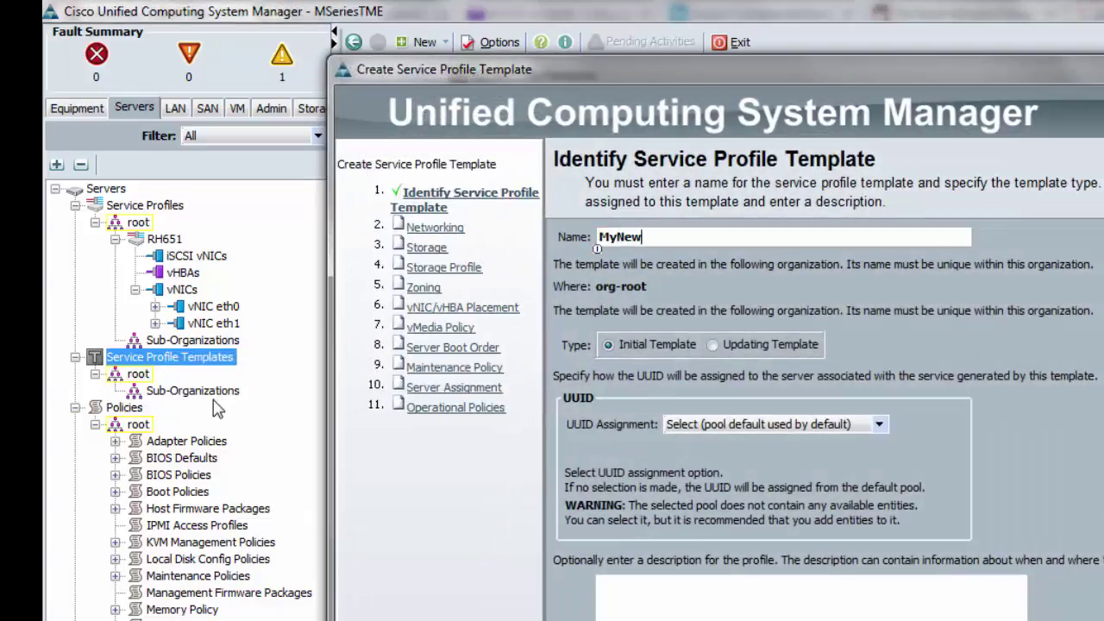
pyautogui.write('Template')
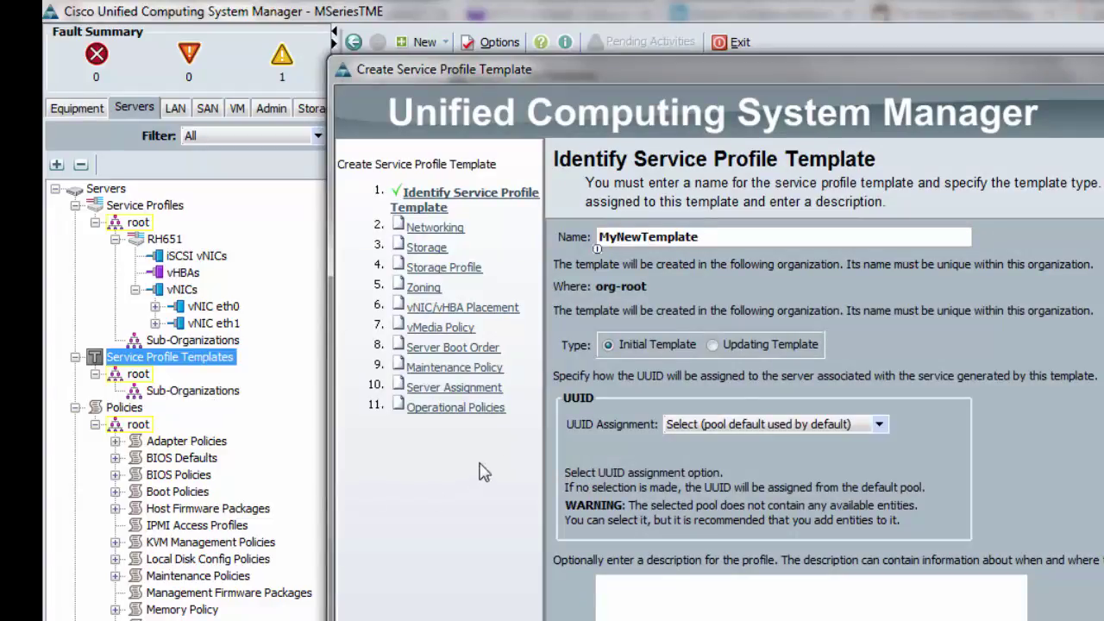
pyautogui.click(877, 424)
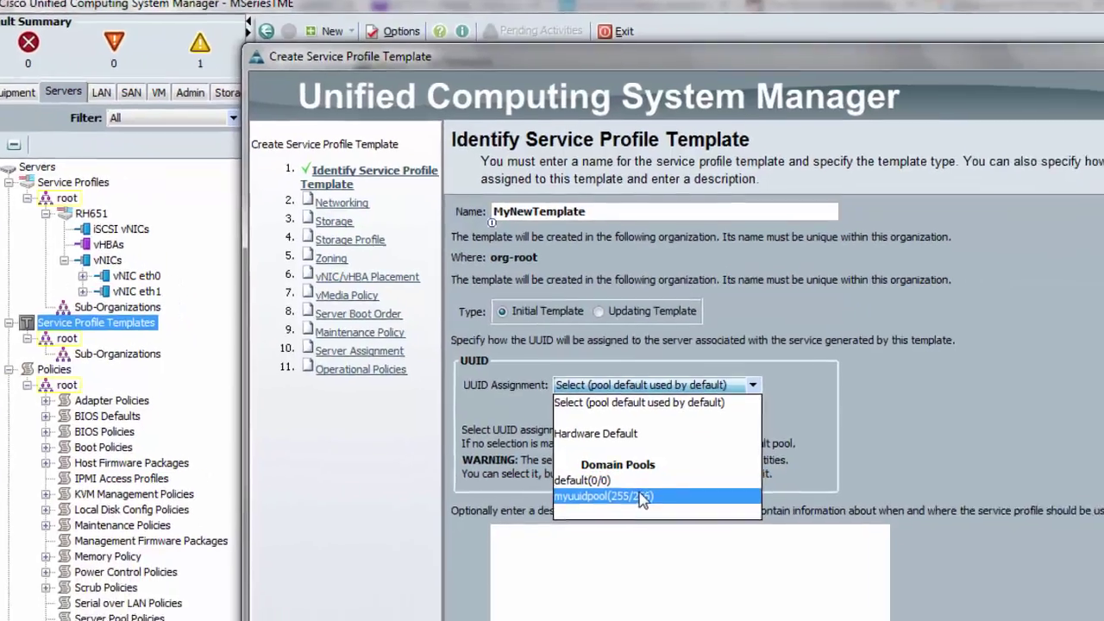
pyautogui.click(766, 545)
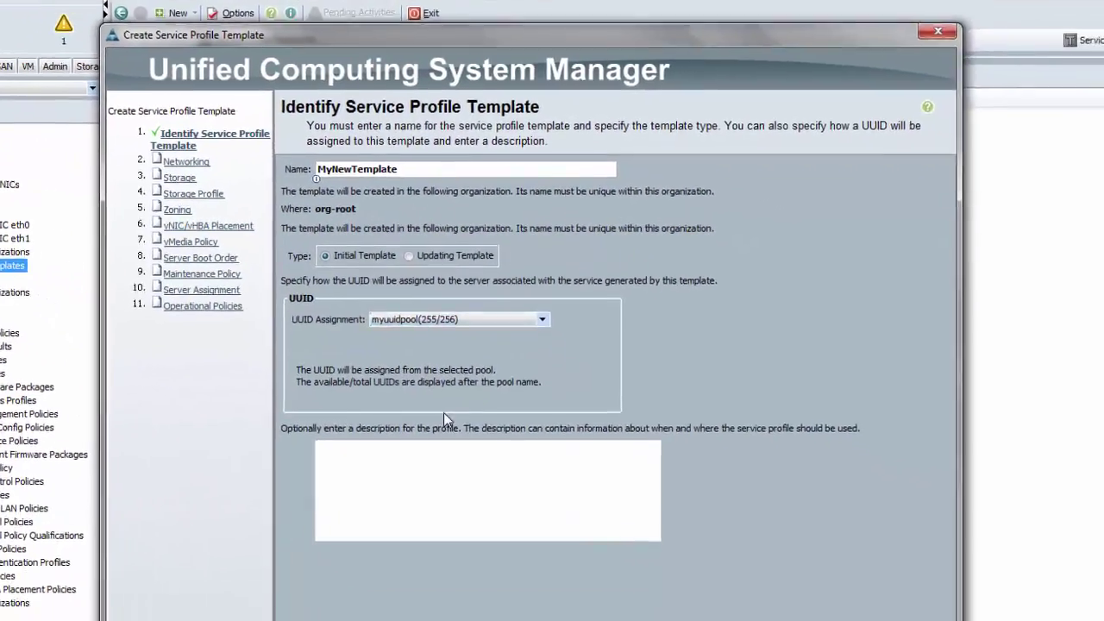
# Move past networking and set the template's SAN connectivity to No vHBAs.
pyautogui.click(721, 604)
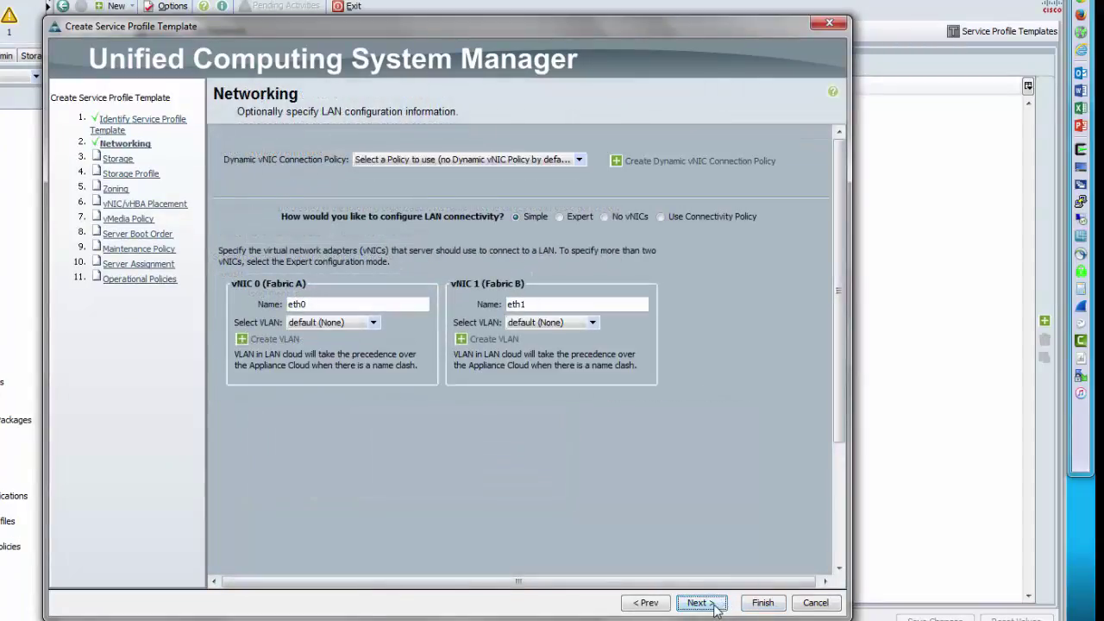
pyautogui.click(716, 608)
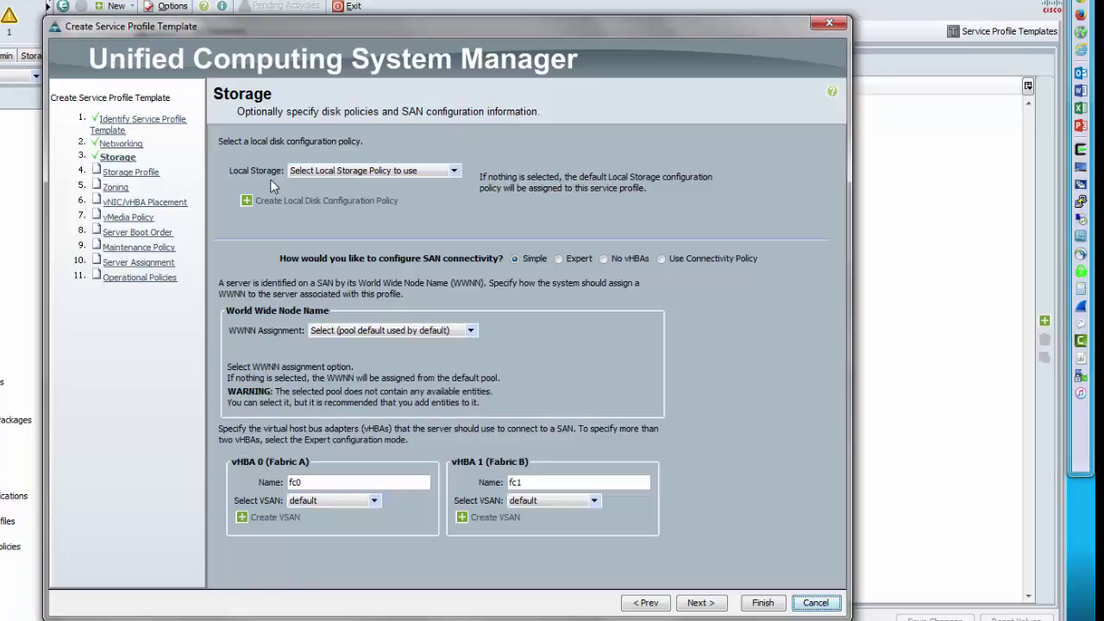
pyautogui.click(604, 259)
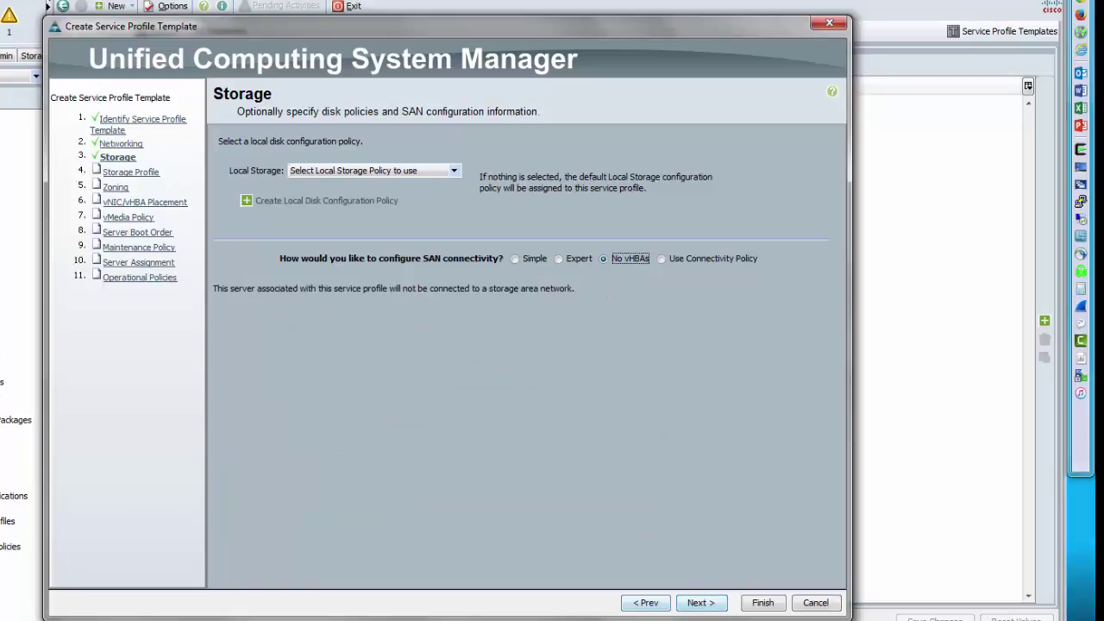
pyautogui.click(699, 603)
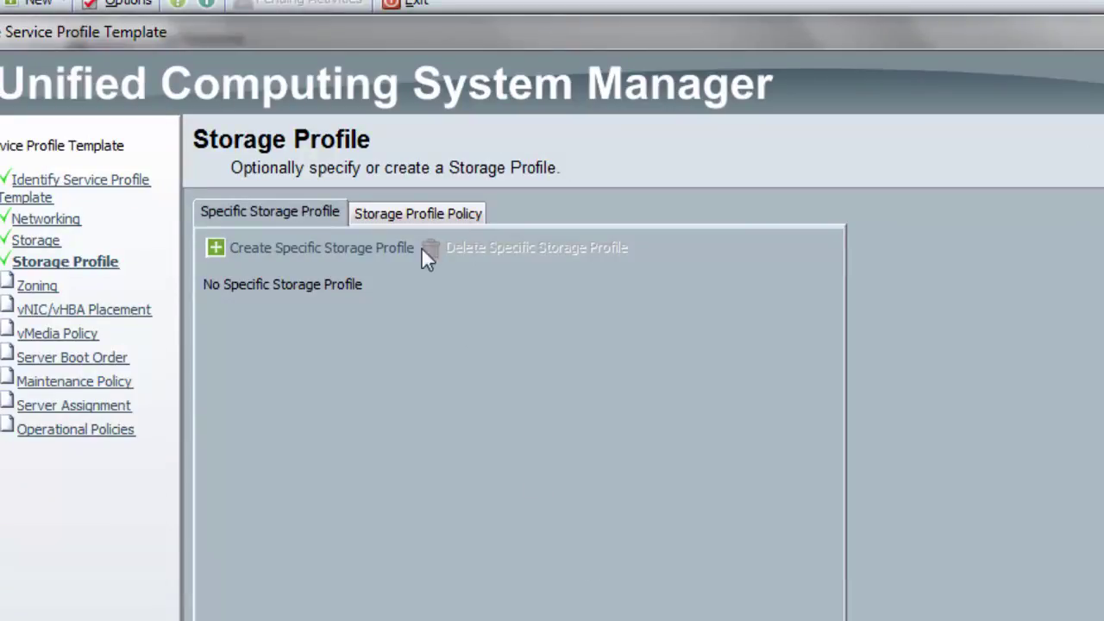
# Assign the existing OneBootDisk storage profile and finish the MyNewTemplate template.
pyautogui.click(390, 213)
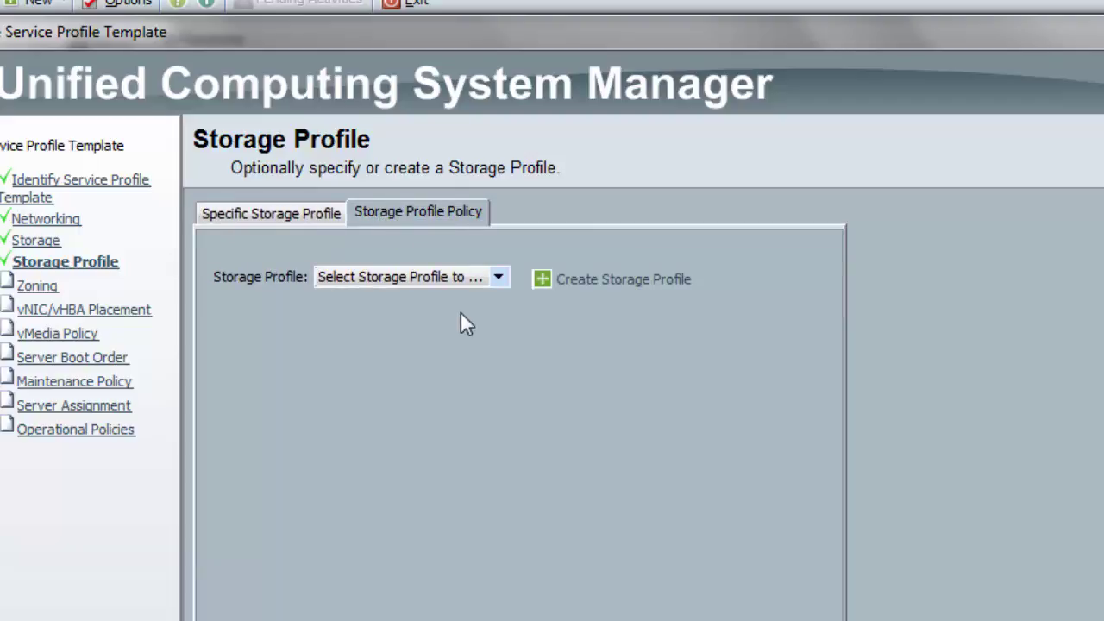
pyautogui.click(498, 279)
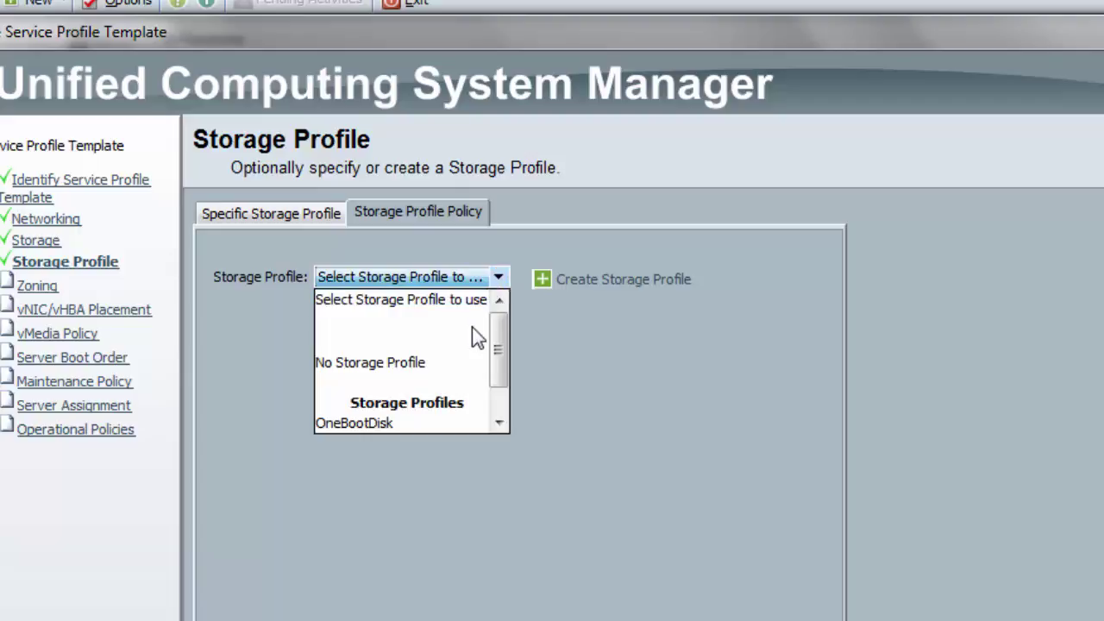
pyautogui.click(399, 422)
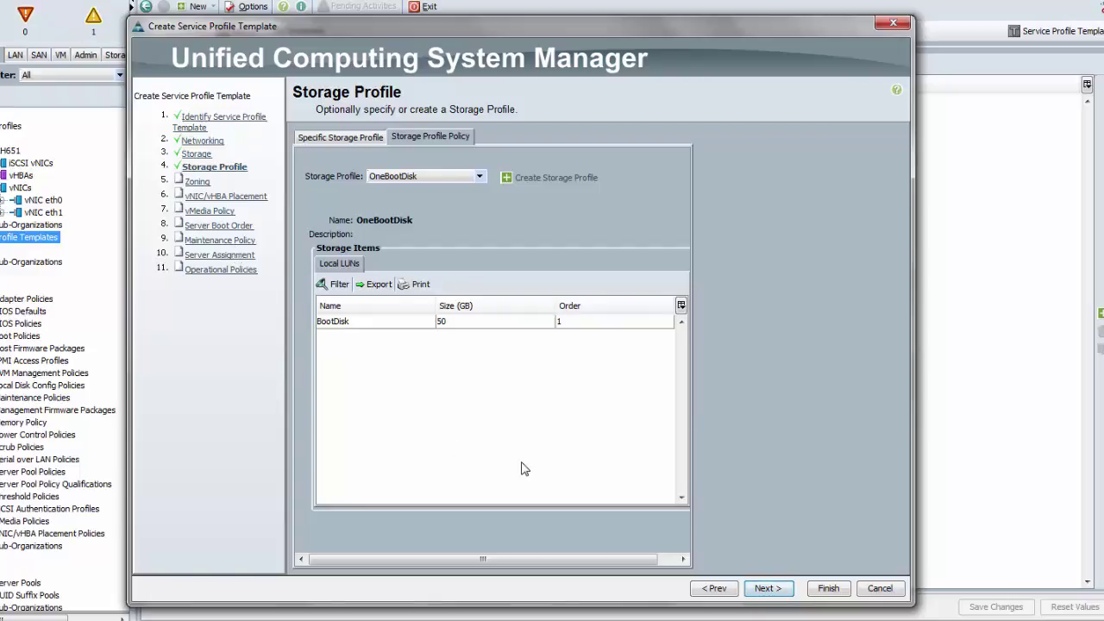
pyautogui.click(817, 586)
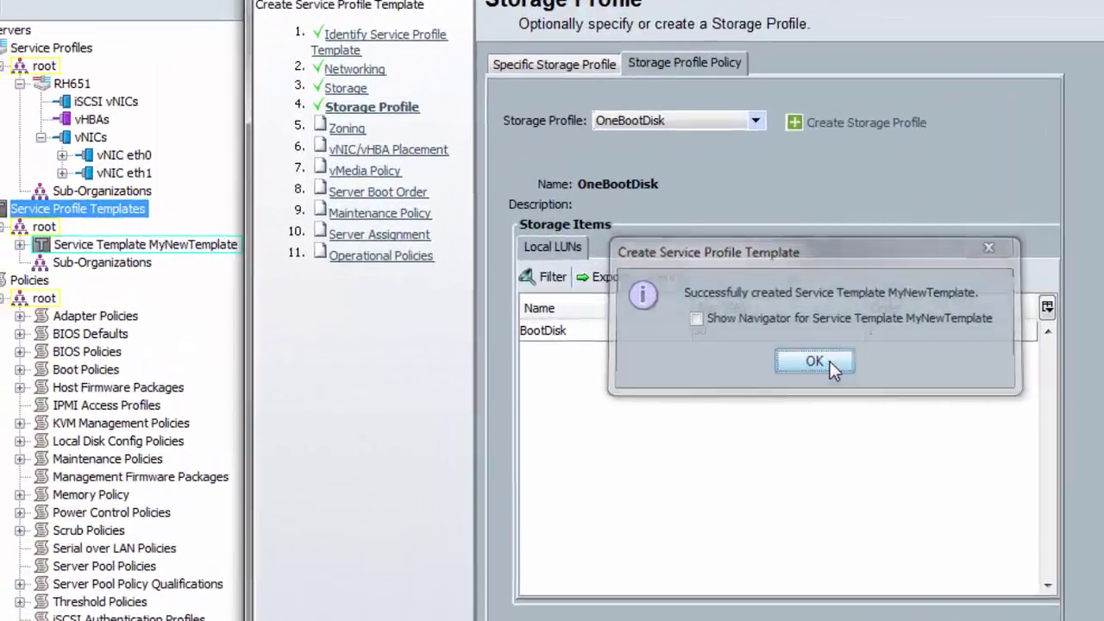
# Create 1 service profile from MyNewTemplate with naming prefix MyNewSP.
pyautogui.click(521, 336)
pyautogui.click(56, 264)
pyautogui.rightClick(179, 238)
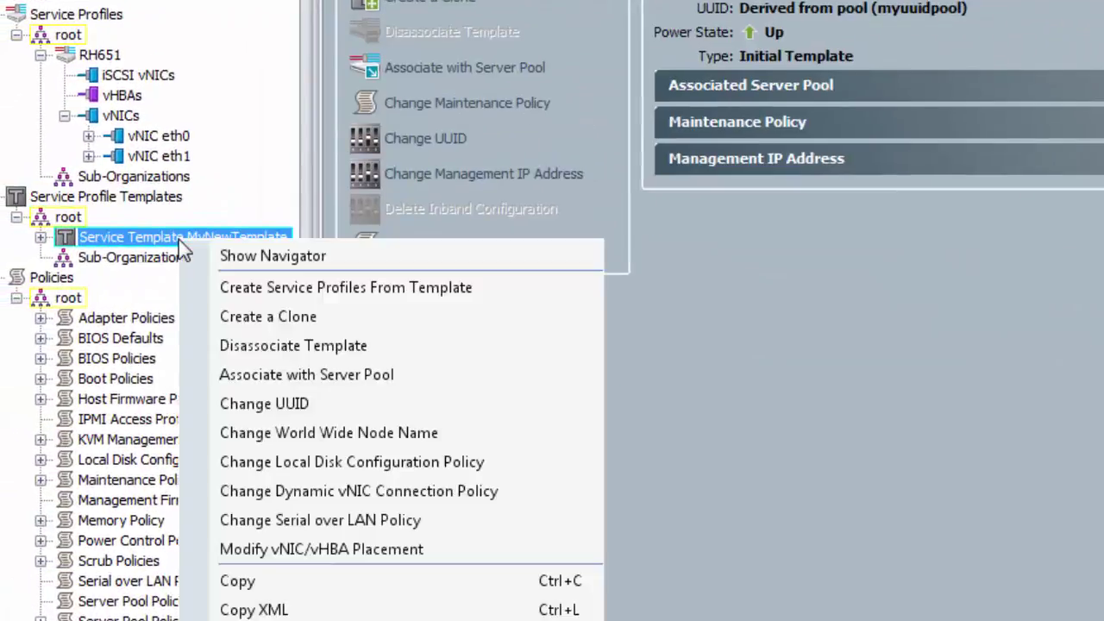
pyautogui.click(301, 287)
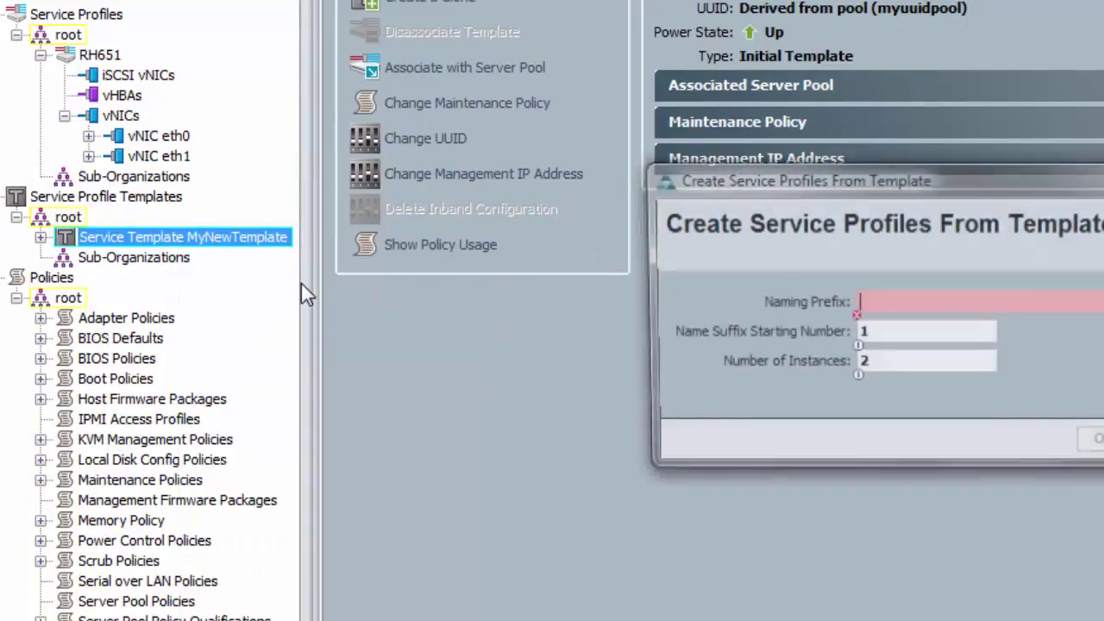
pyautogui.write('MyNewSP')
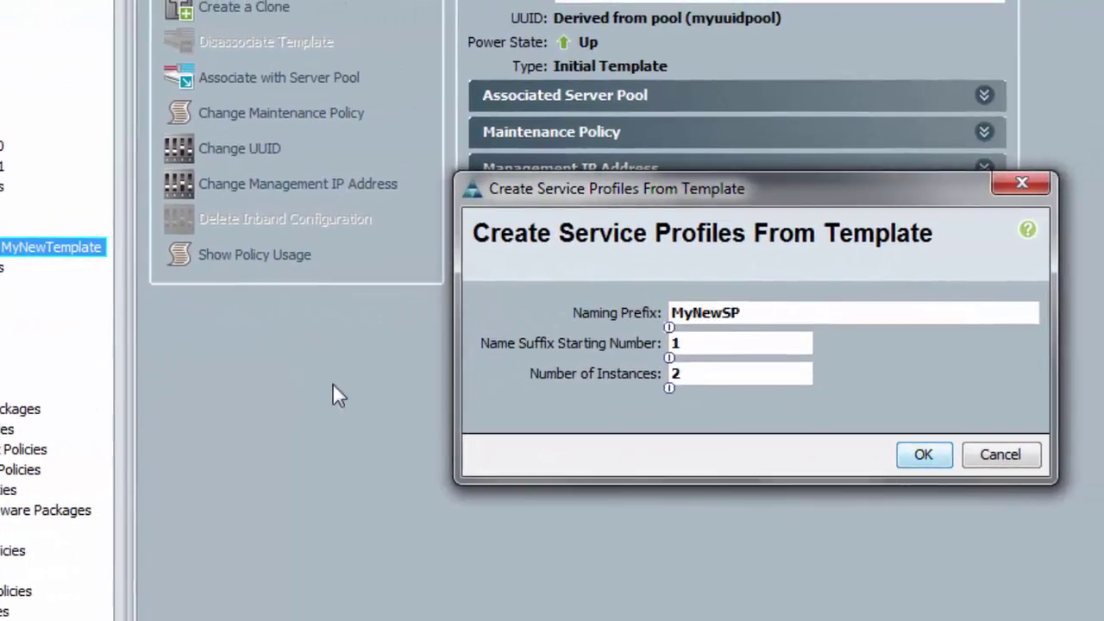
pyautogui.doubleClick(675, 374)
pyautogui.write('1')
pyautogui.click(926, 456)
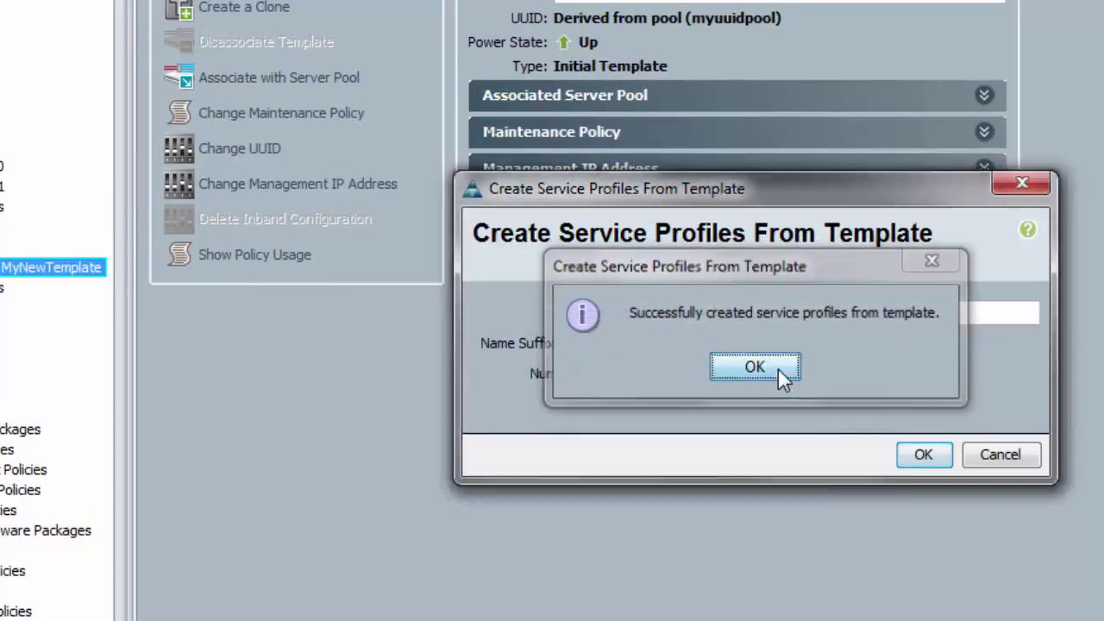
pyautogui.click(778, 369)
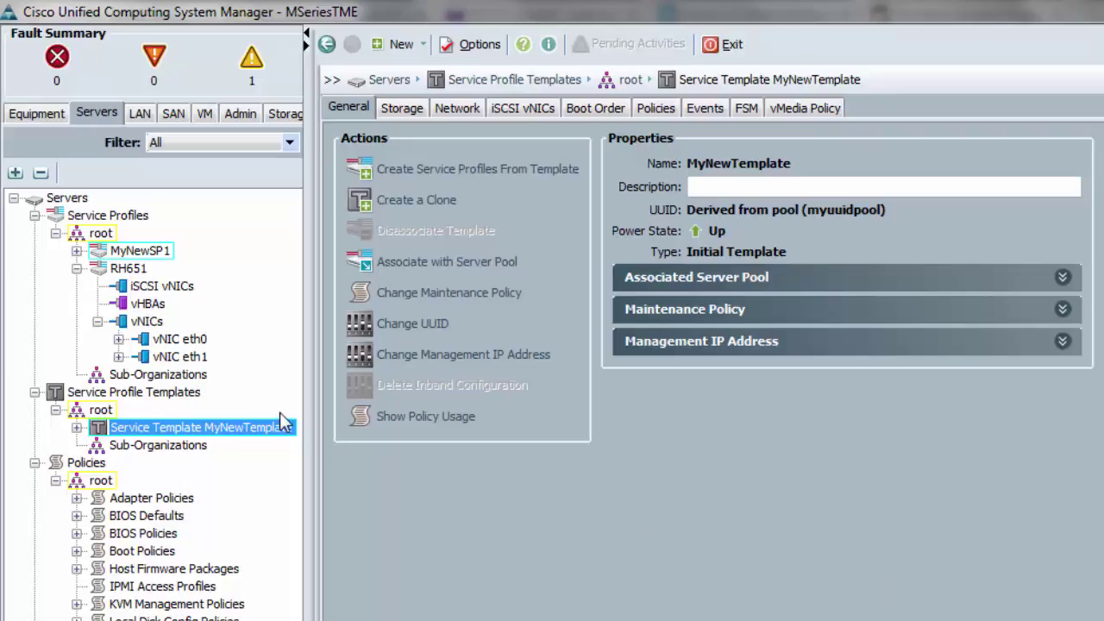
# Review MyNewSP1's Local LUNs under Storage > LUN Configuration, then return to General.
pyautogui.click(125, 251)
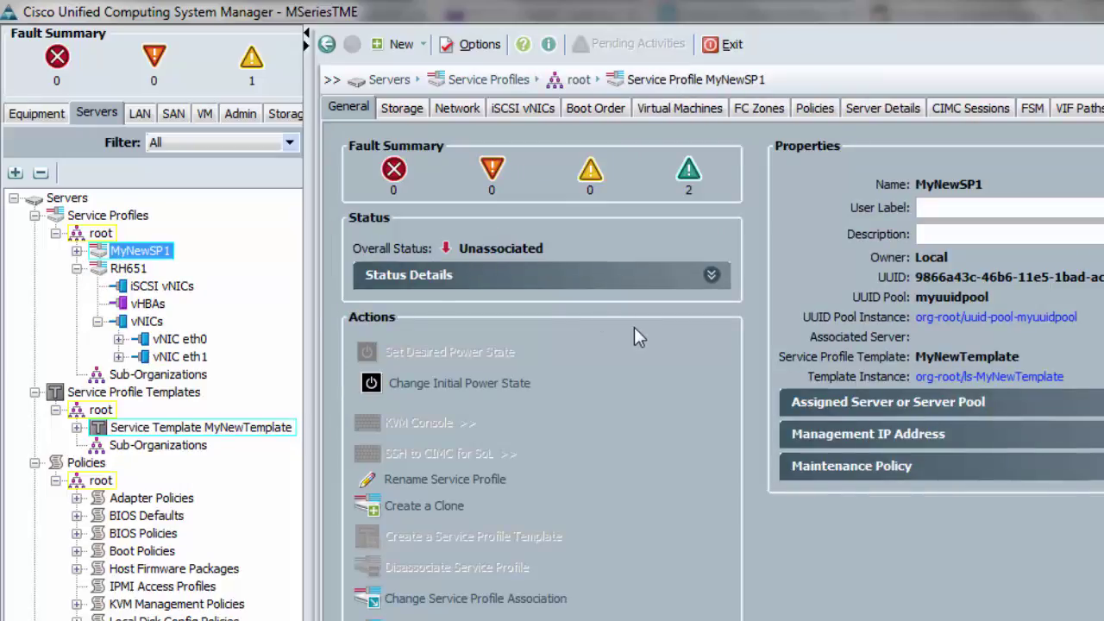
pyautogui.click(401, 108)
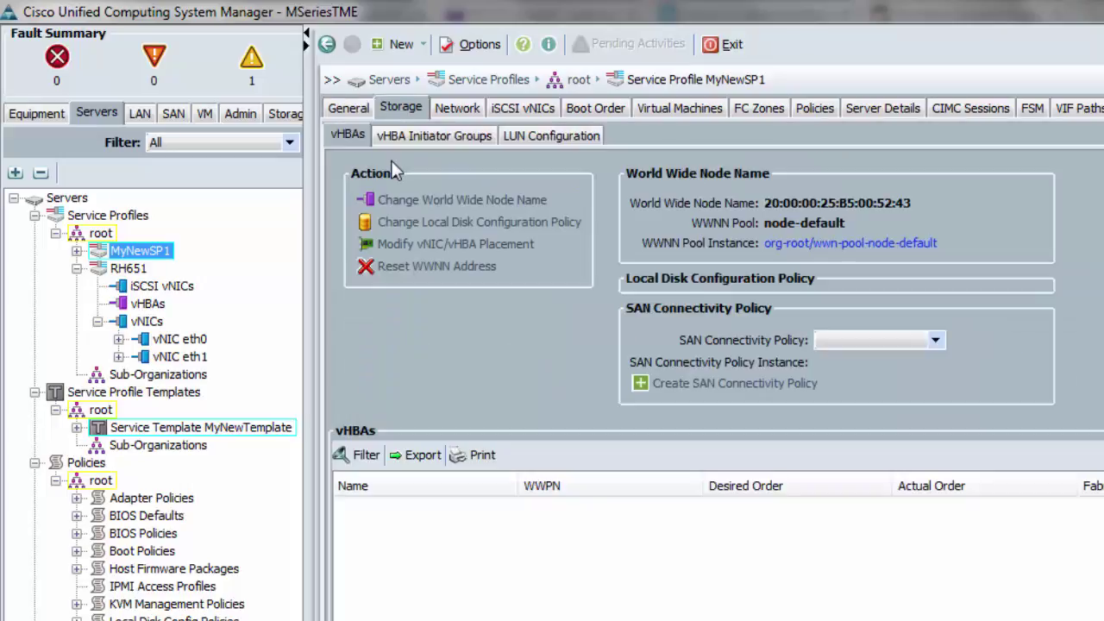
pyautogui.click(556, 136)
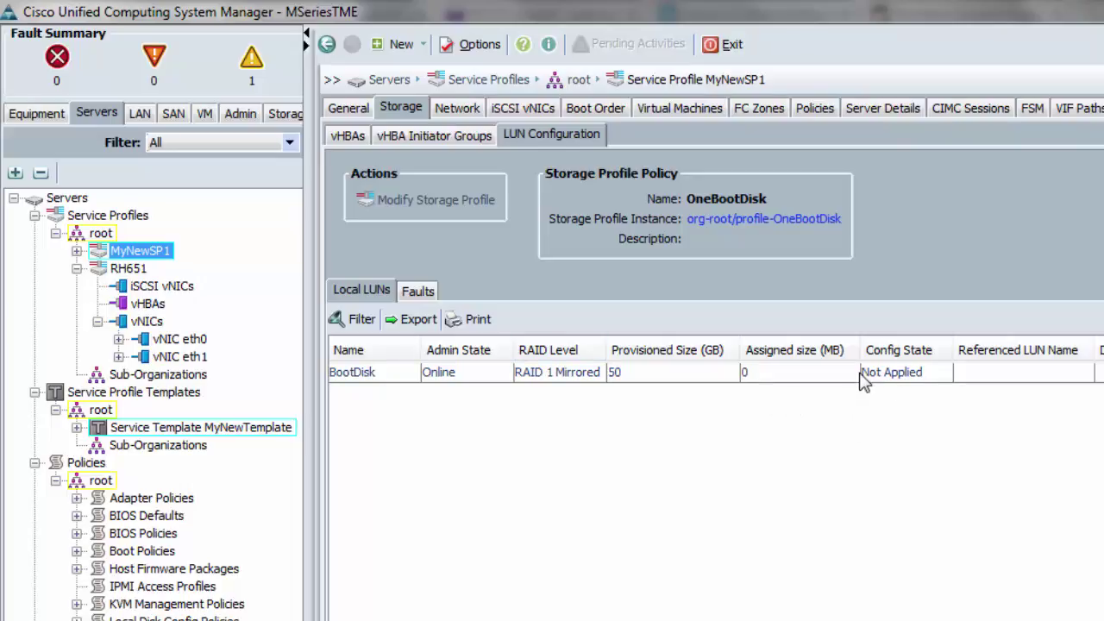
pyautogui.click(347, 108)
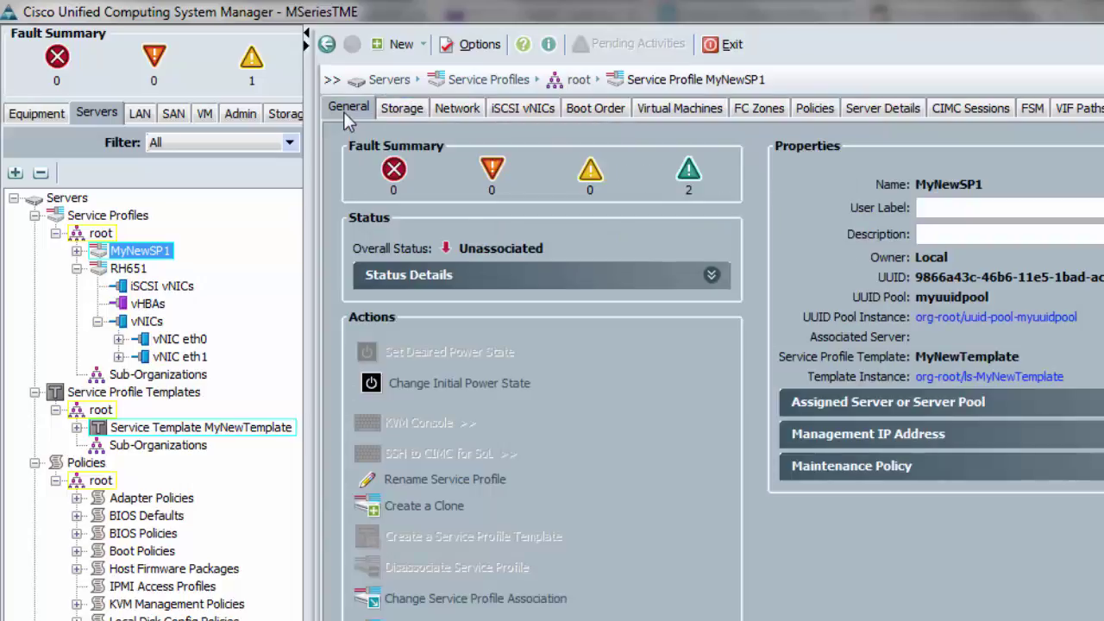
# Associate MyNewSP1 with the existing server in chassis 2, slot 3, accepting the reboot.
pyautogui.click(474, 597)
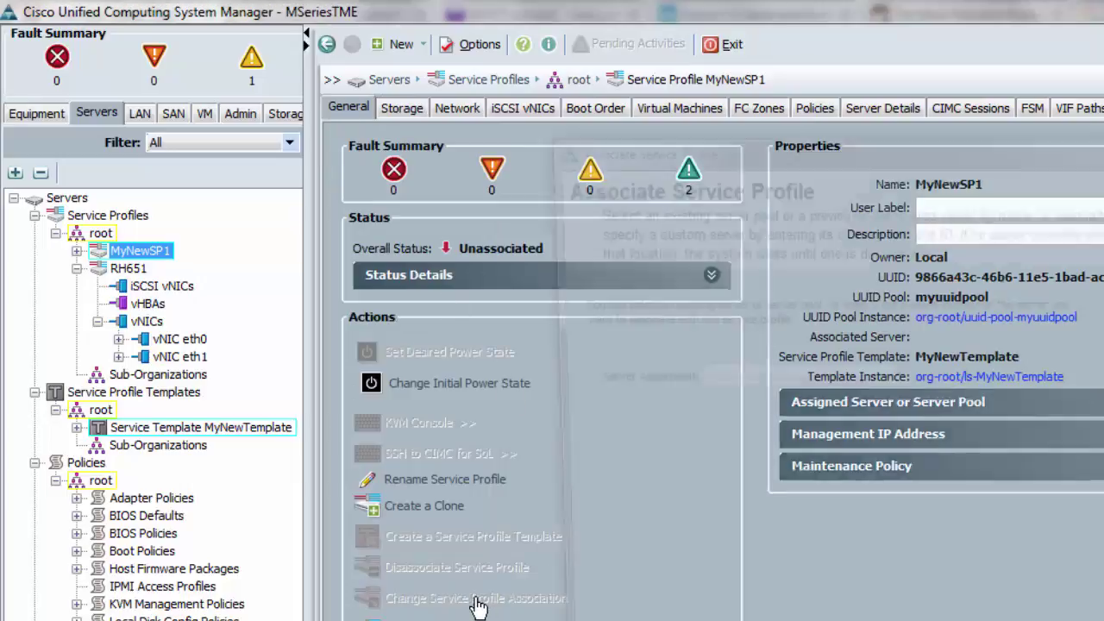
pyautogui.click(901, 375)
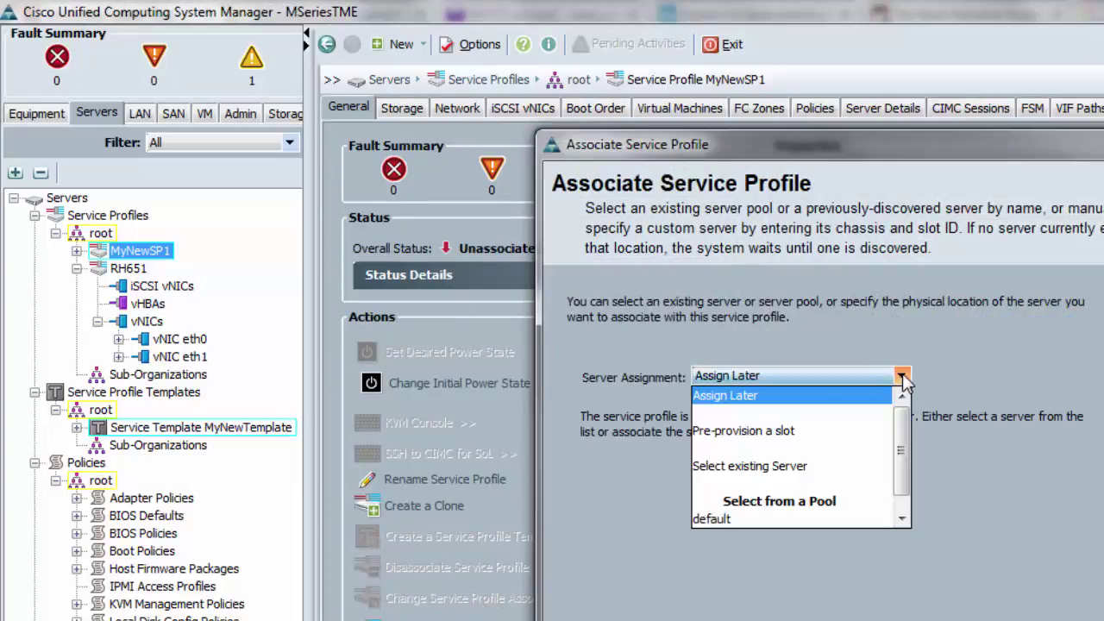
pyautogui.click(788, 463)
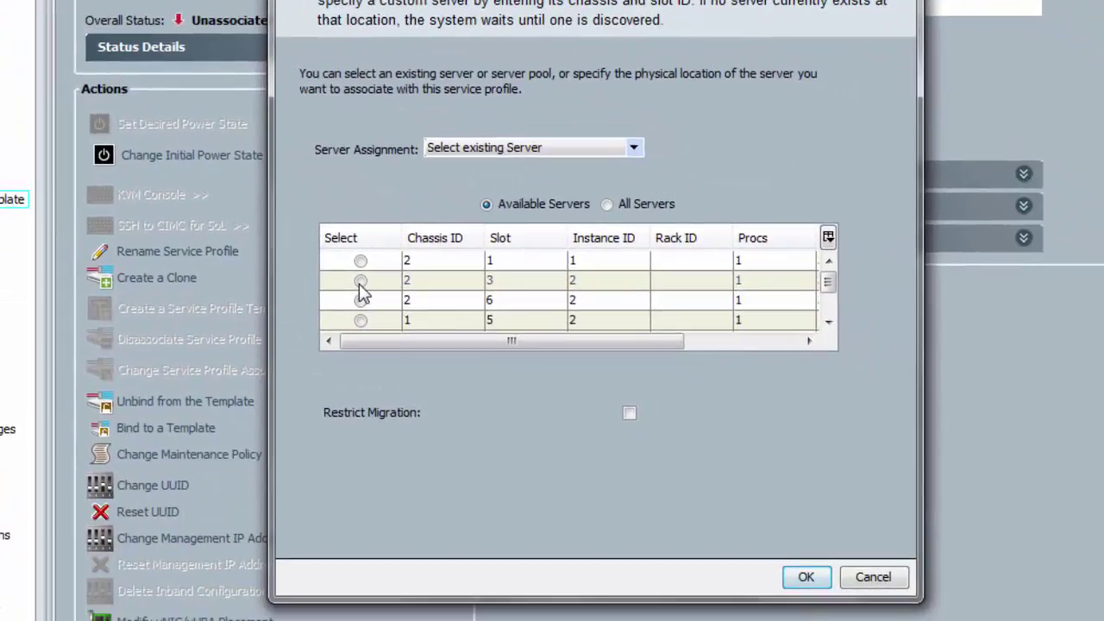
pyautogui.click(361, 282)
pyautogui.click(805, 578)
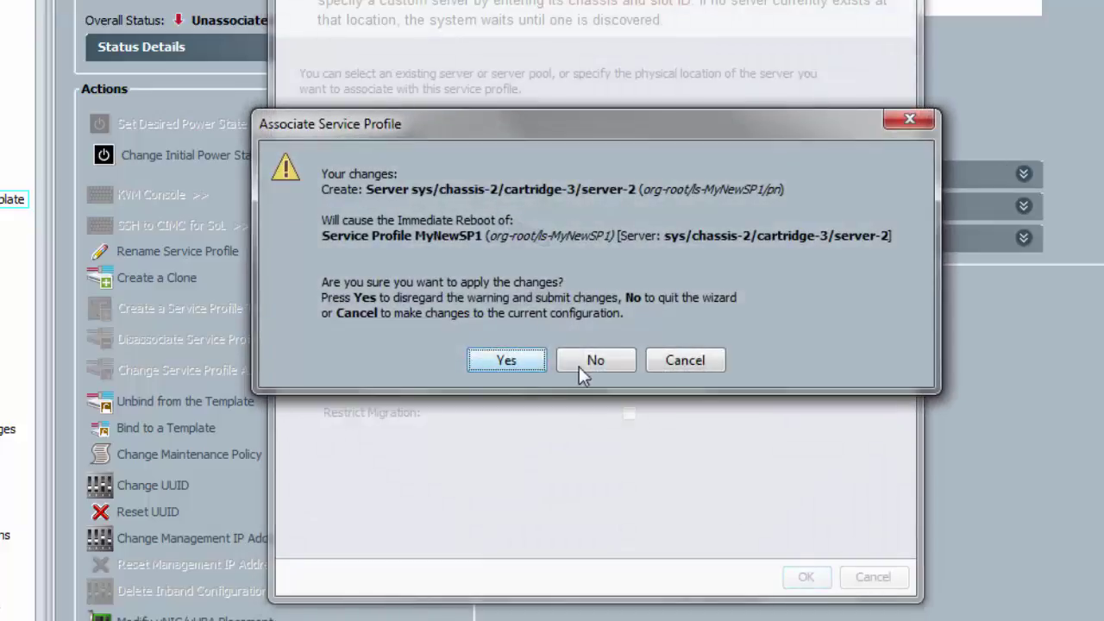
pyautogui.click(506, 368)
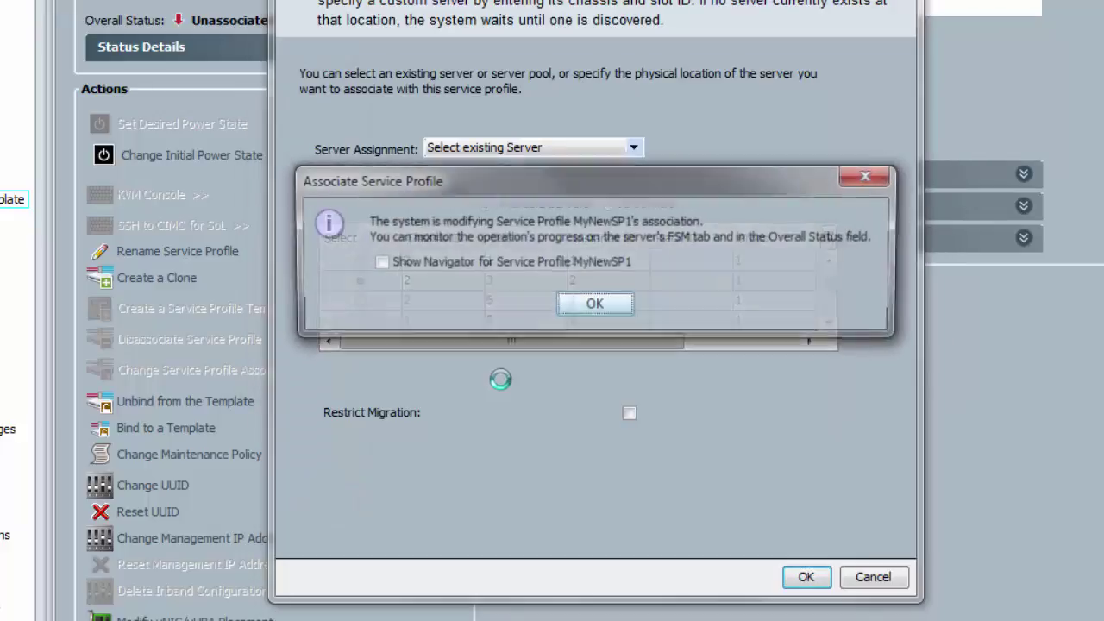
pyautogui.click(594, 306)
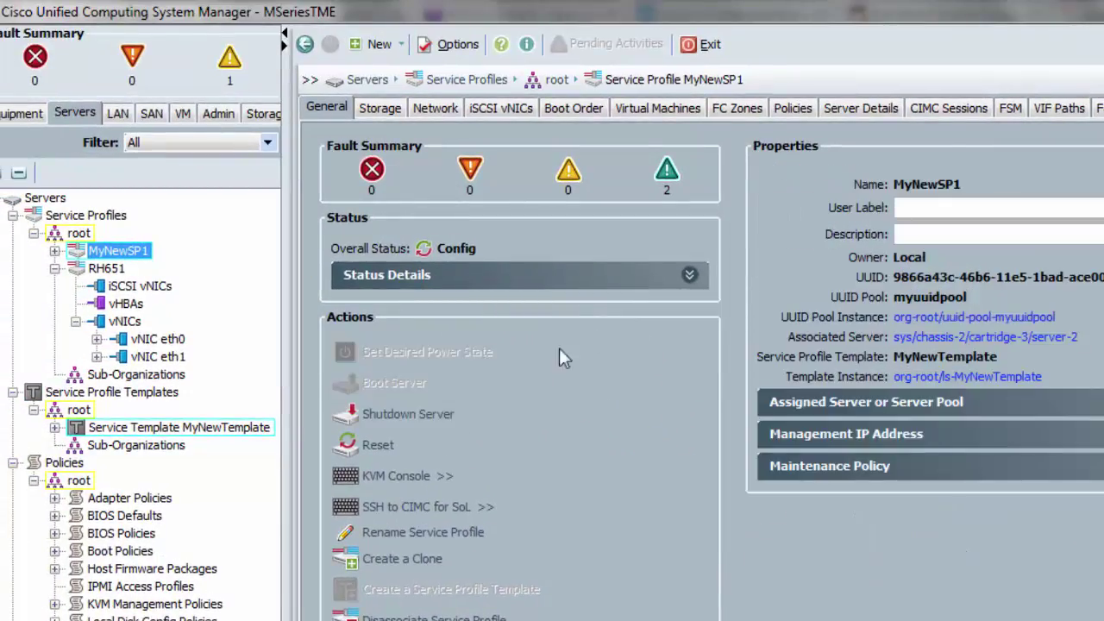
# Check the association progress in FSM and the BootDisk LUN state on Storage.
pyautogui.click(1009, 108)
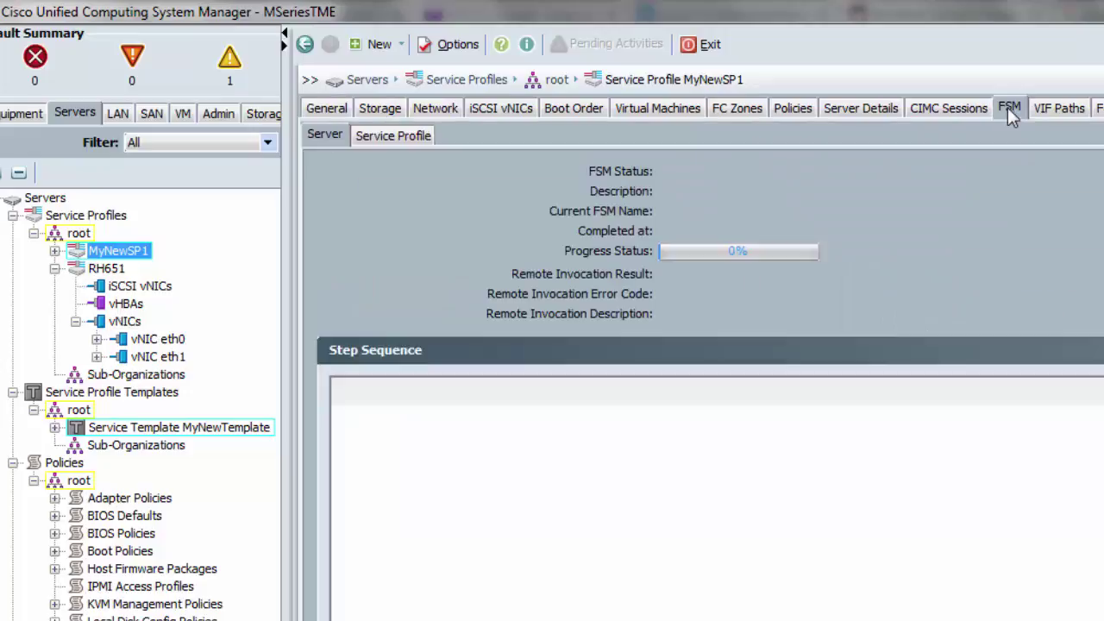
pyautogui.click(327, 108)
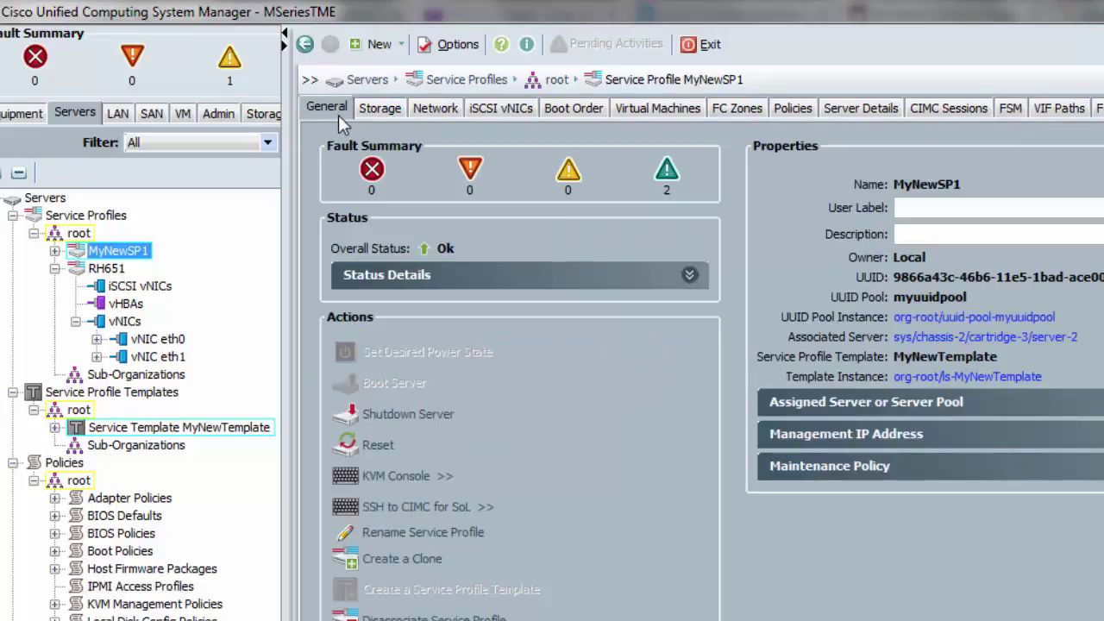
pyautogui.click(377, 109)
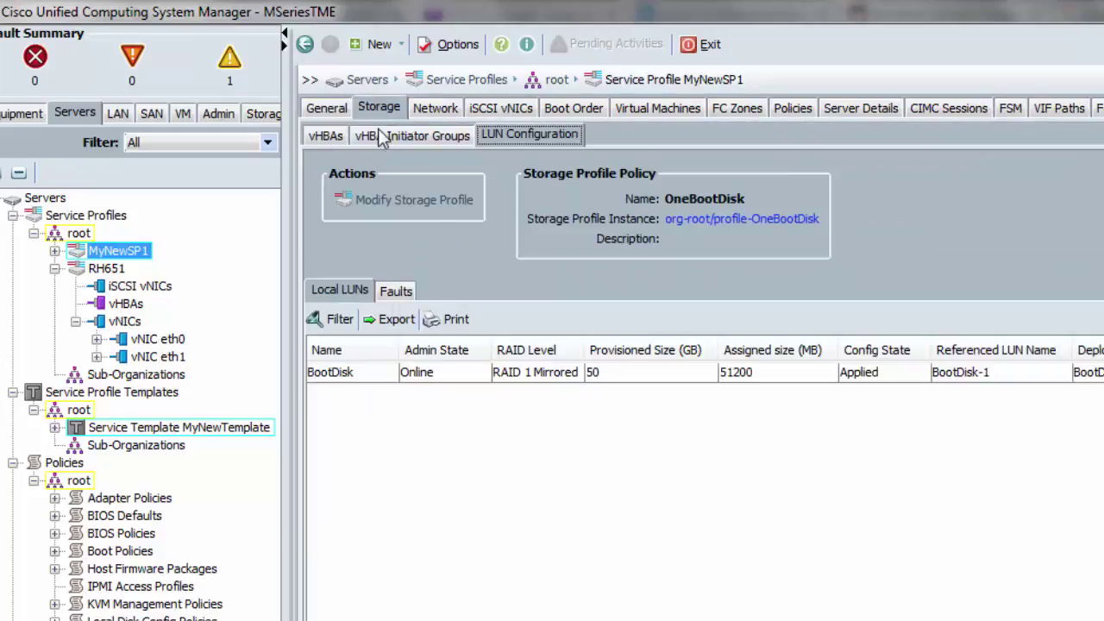